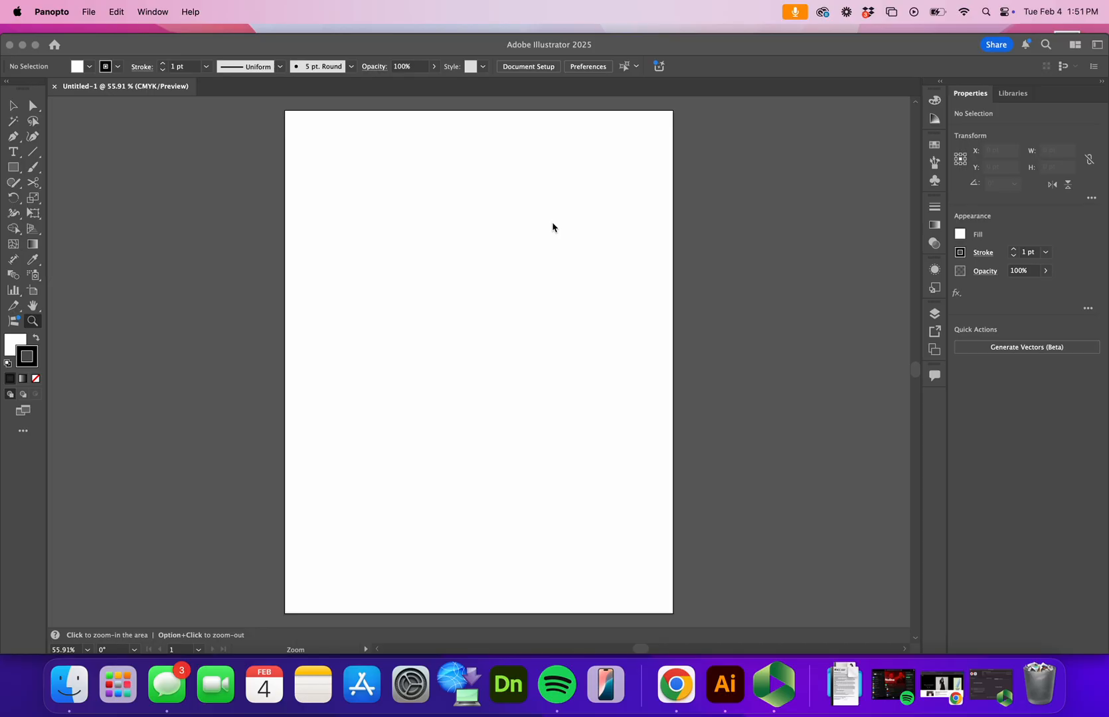
# - Place the Diane von Furstenberg .webp photo from the Desktop onto the artboard as a linked image
pyautogui.click(553, 227)
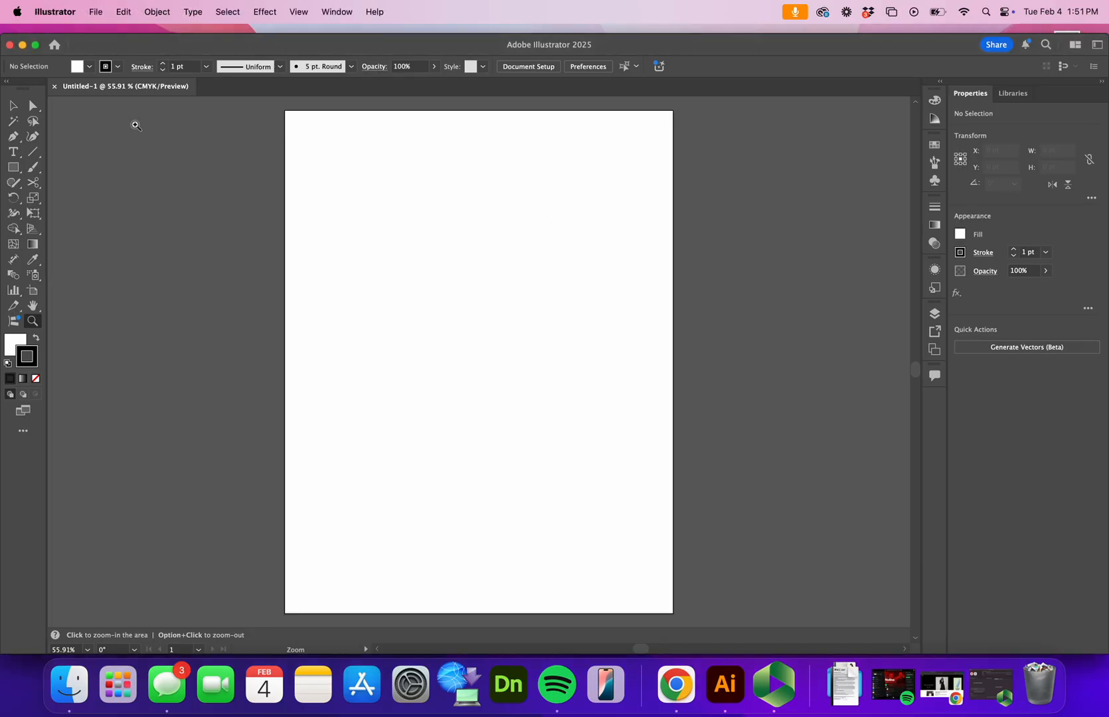
pyautogui.click(95, 12)
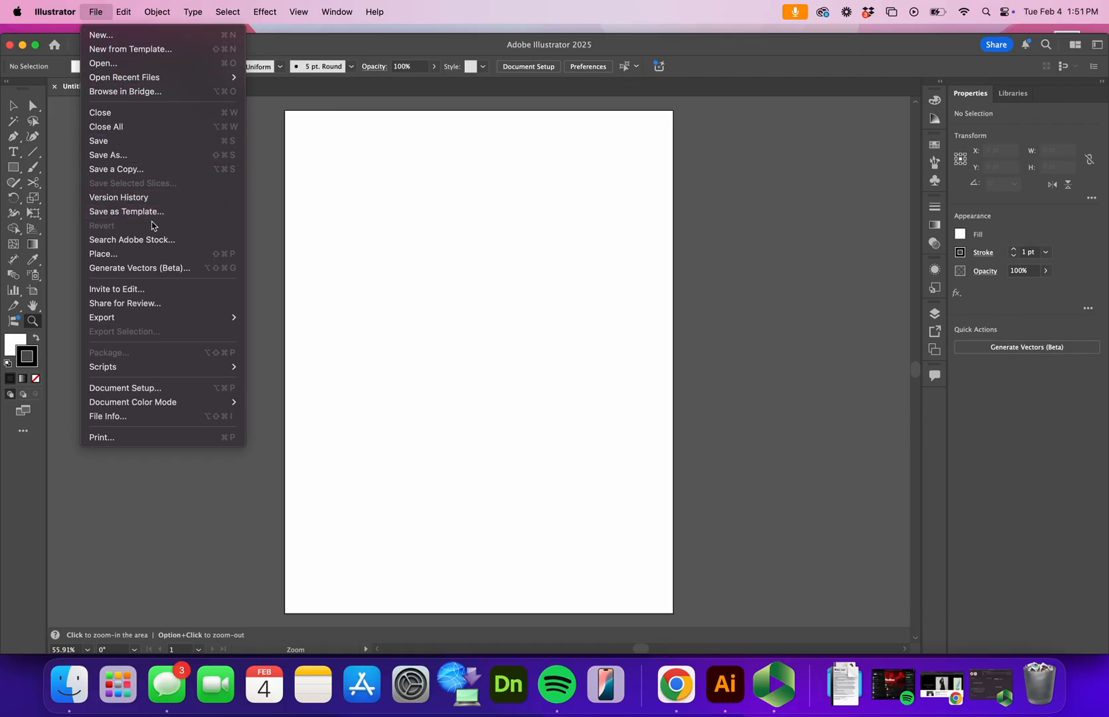
pyautogui.click(133, 258)
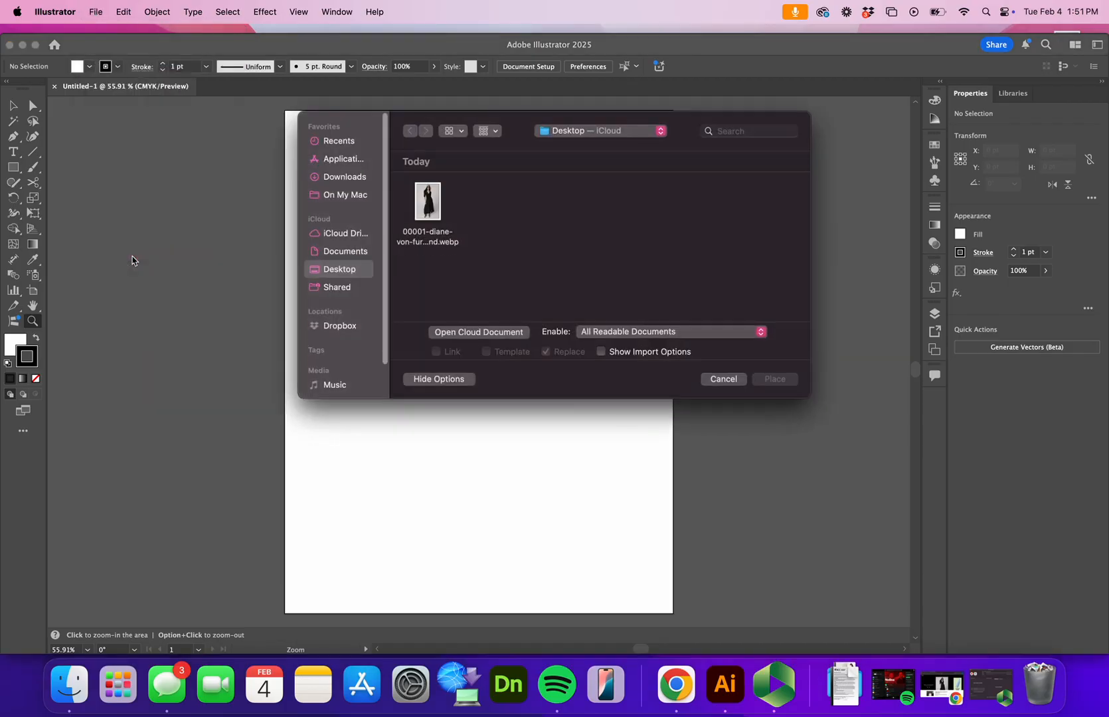
pyautogui.click(428, 206)
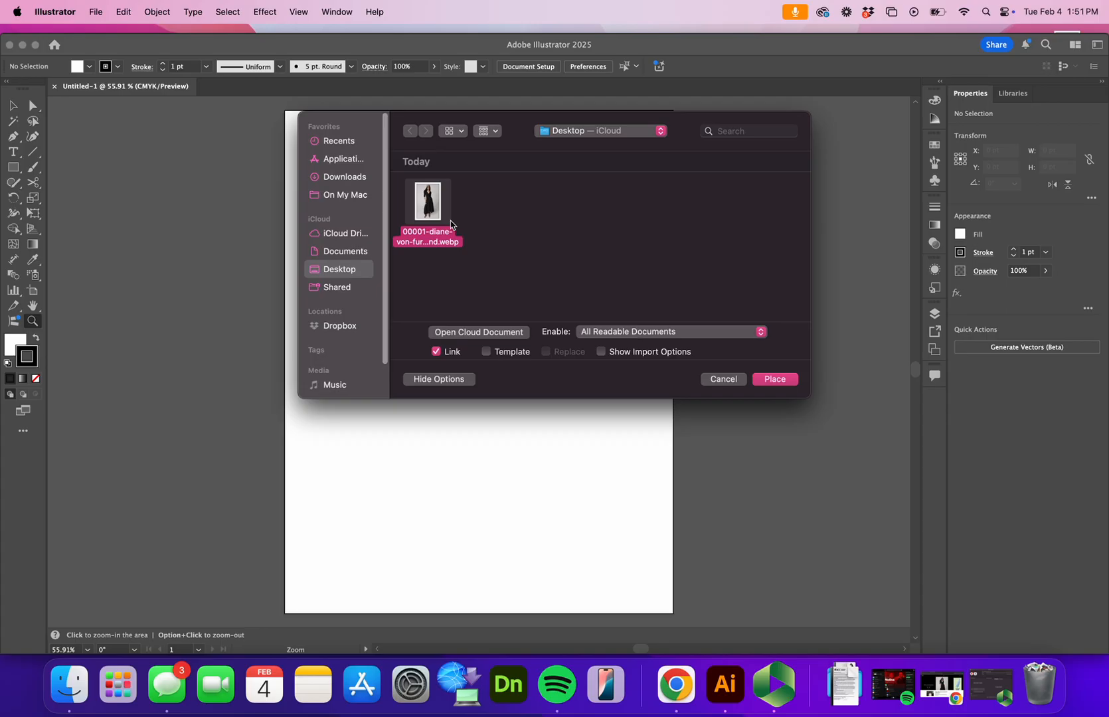
pyautogui.click(786, 382)
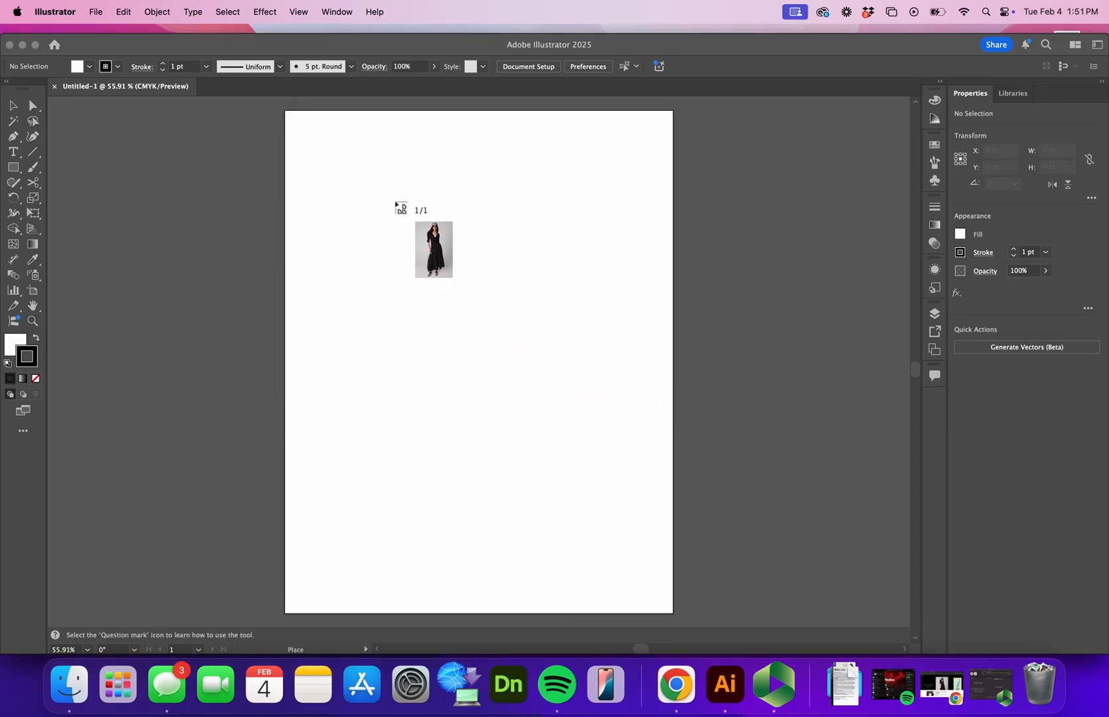
pyautogui.click(395, 201)
# - Embed the placed fashion photo in the document
pyautogui.press('z')
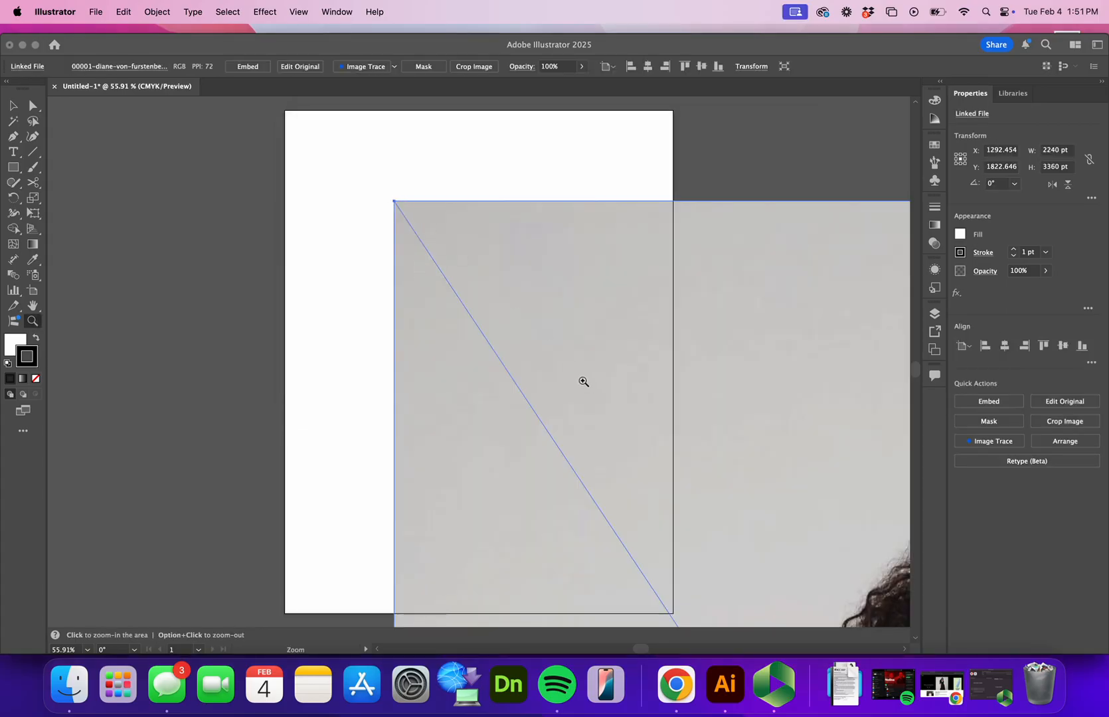
pyautogui.moveTo(584, 383); pyautogui.dragTo(358, 463)
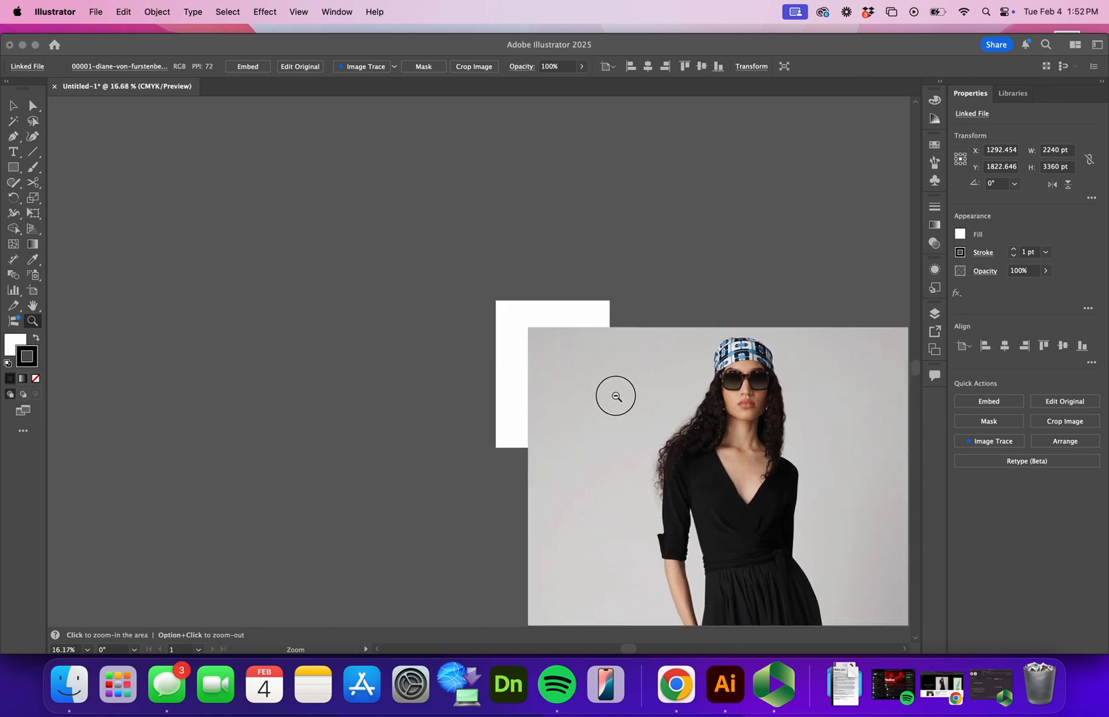
pyautogui.moveTo(614, 396); pyautogui.dragTo(594, 406)
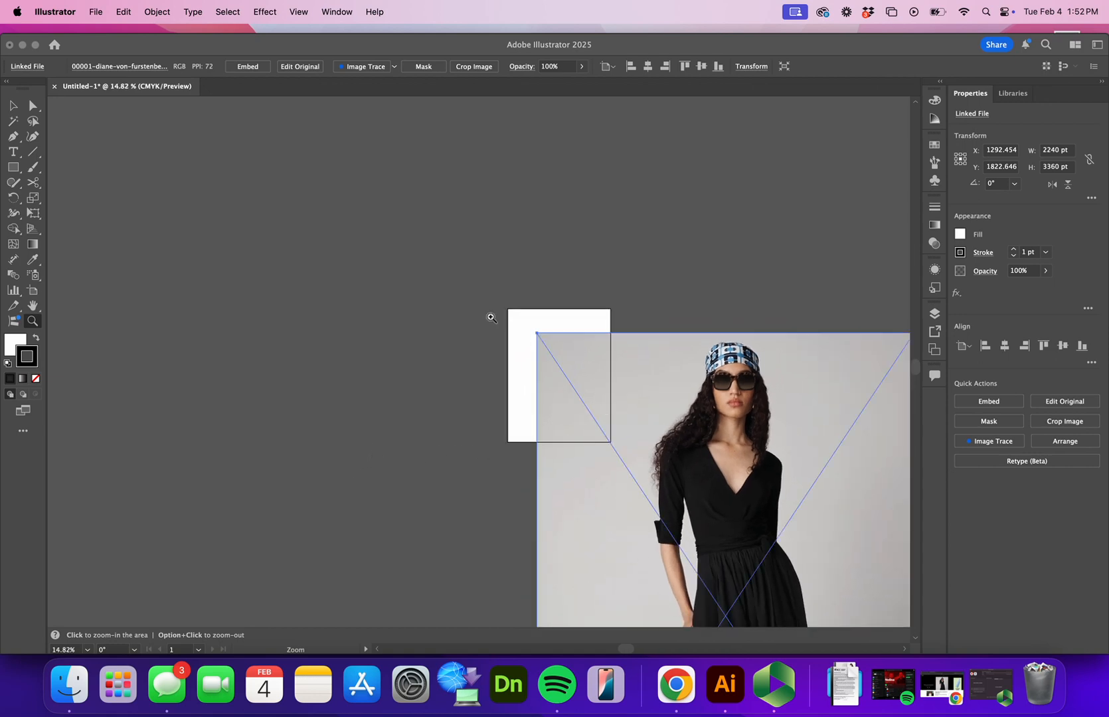
pyautogui.click(246, 66)
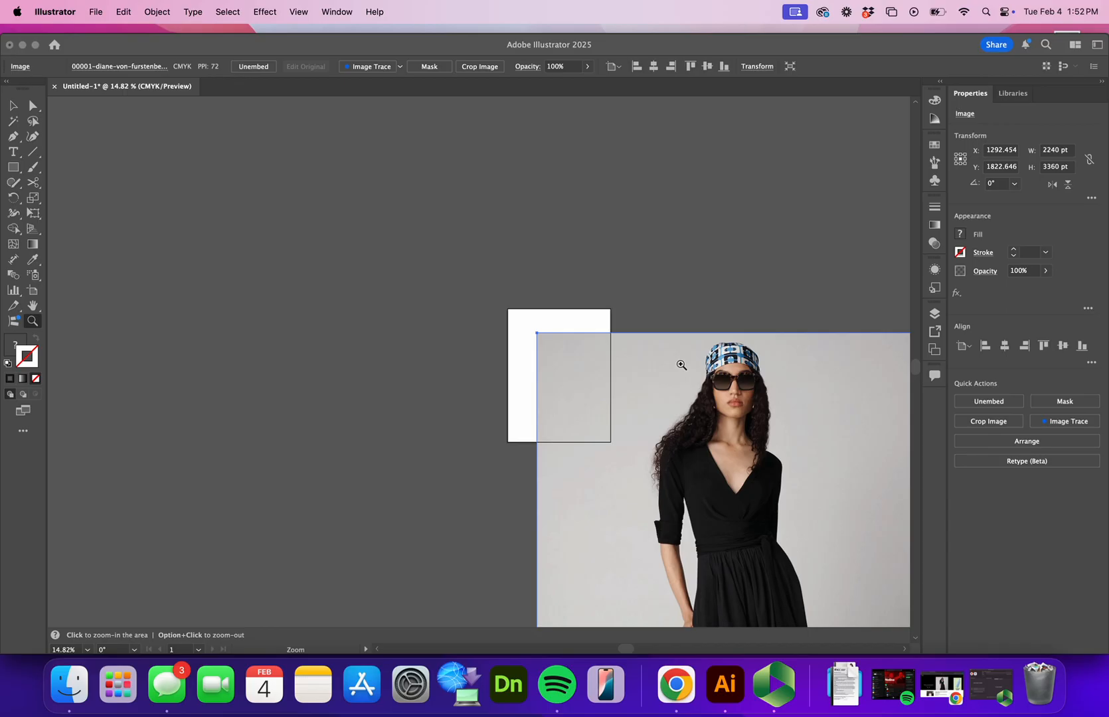
# - Scale the embedded photo down to about 459 × 689 pt and centre it on the artboard
pyautogui.press('v')
pyautogui.moveTo(663, 396); pyautogui.dragTo(518, 259)
pyautogui.moveTo(766, 197); pyautogui.dragTo(550, 505)
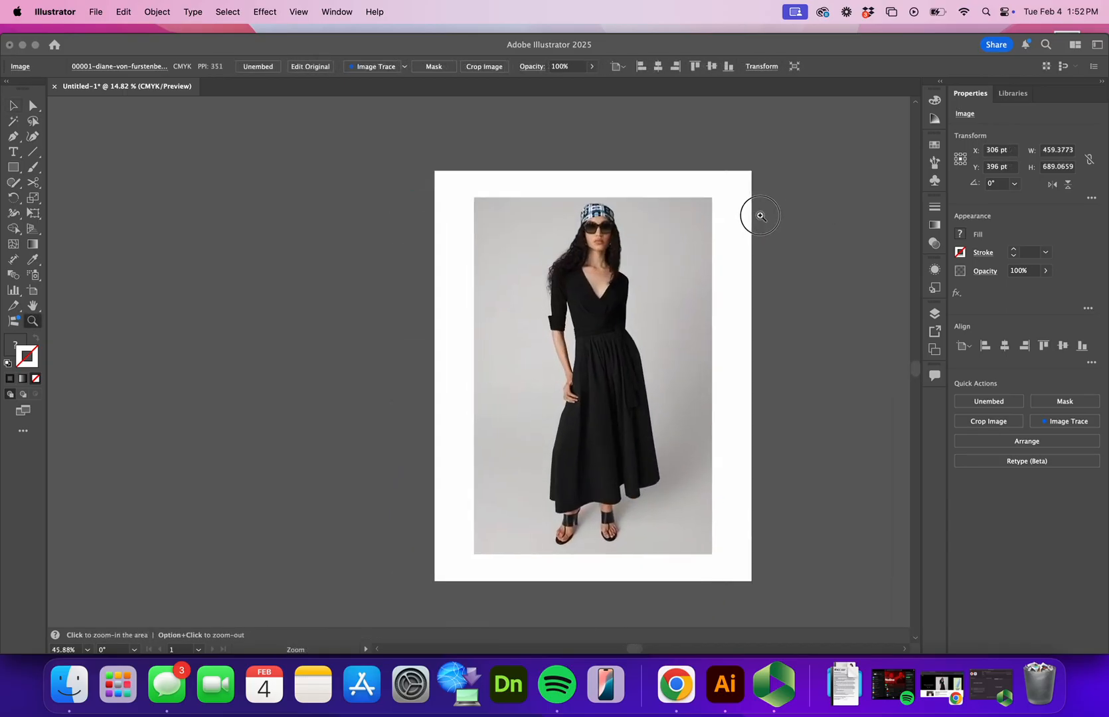
pyautogui.moveTo(760, 215); pyautogui.dragTo(776, 206)
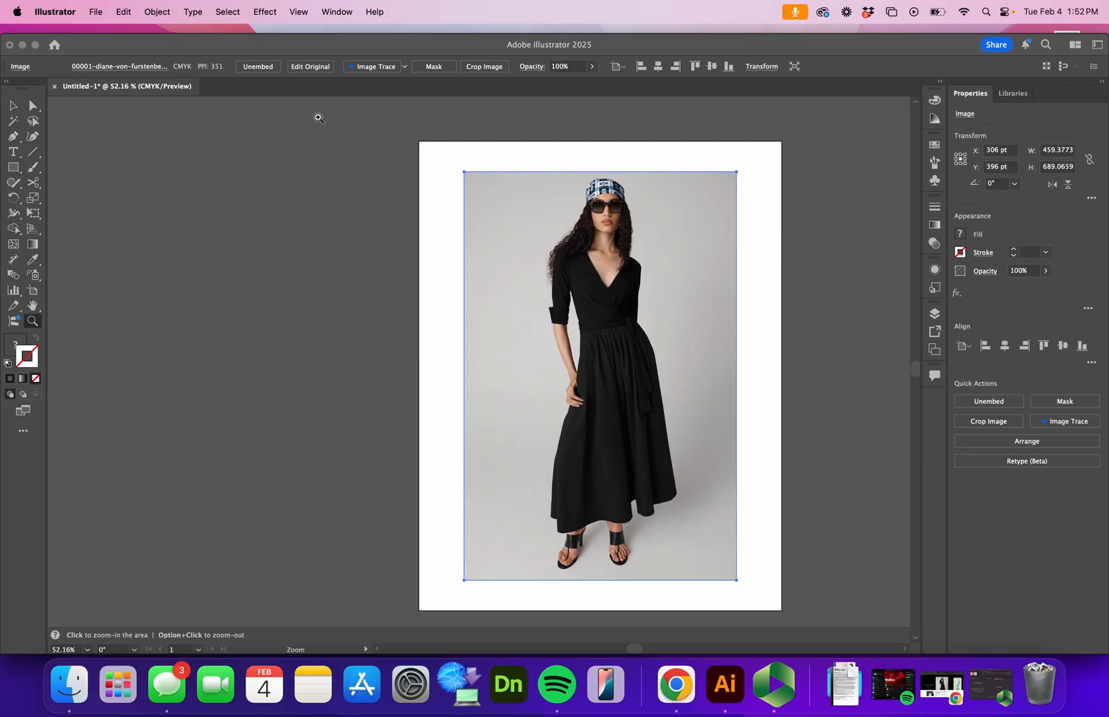
pyautogui.click(162, 20)
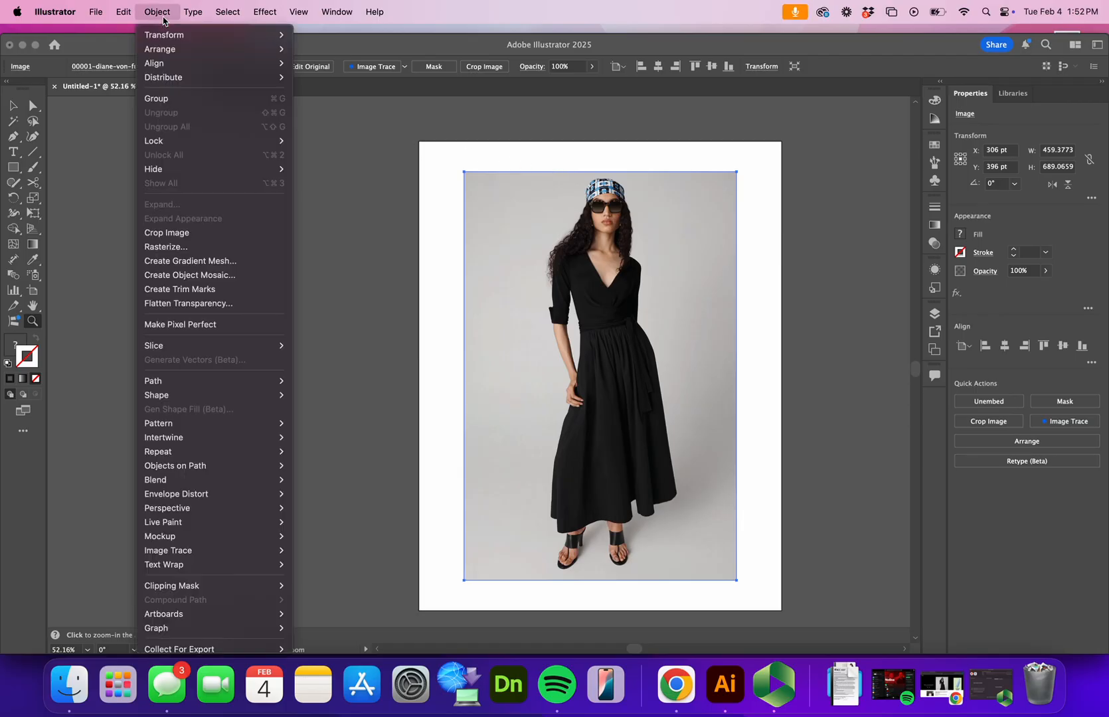
pyautogui.moveTo(210, 140)
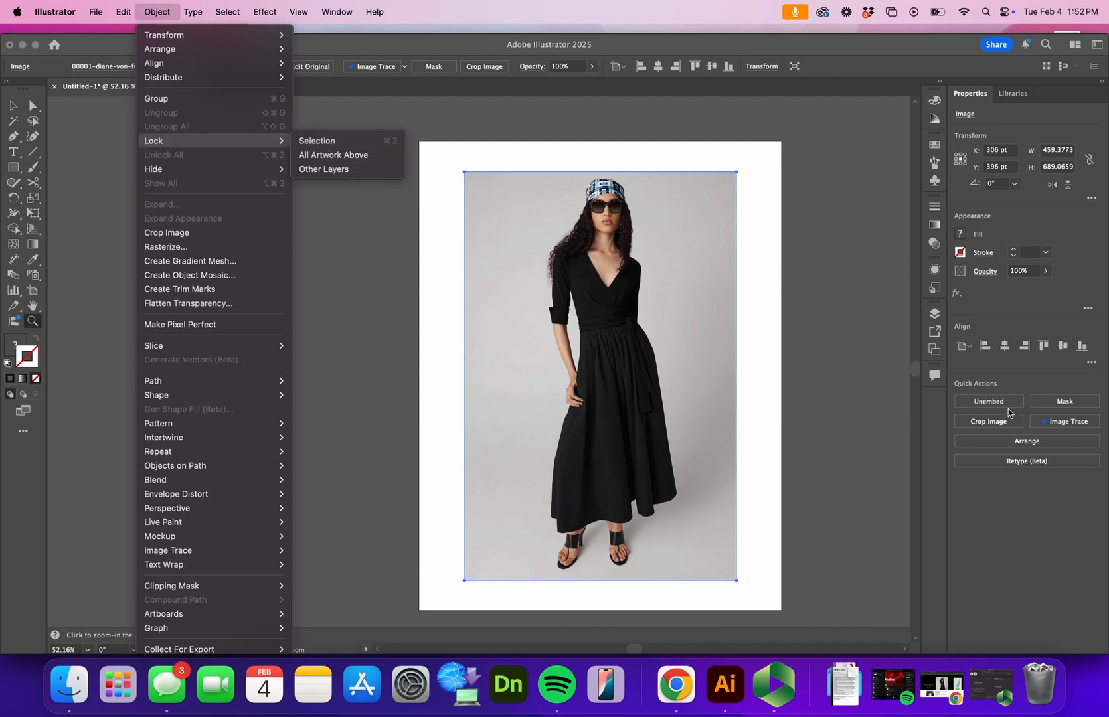
pyautogui.click(909, 374)
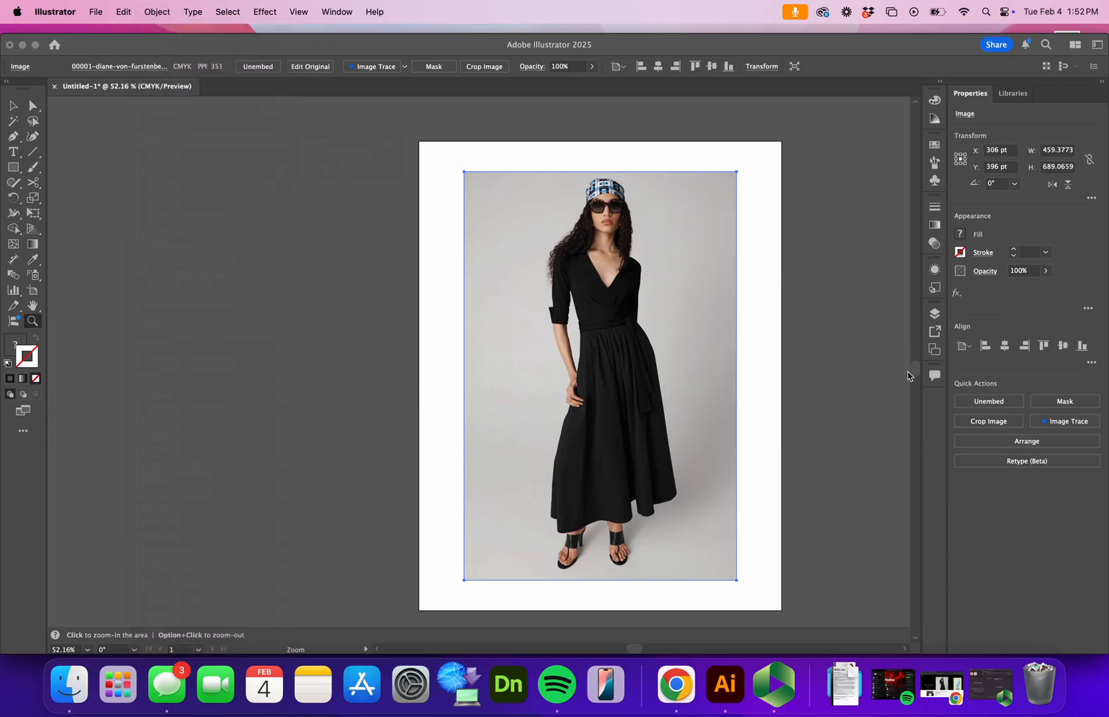
# - Expand Layer 1 and lock the photo inside it
pyautogui.click(934, 314)
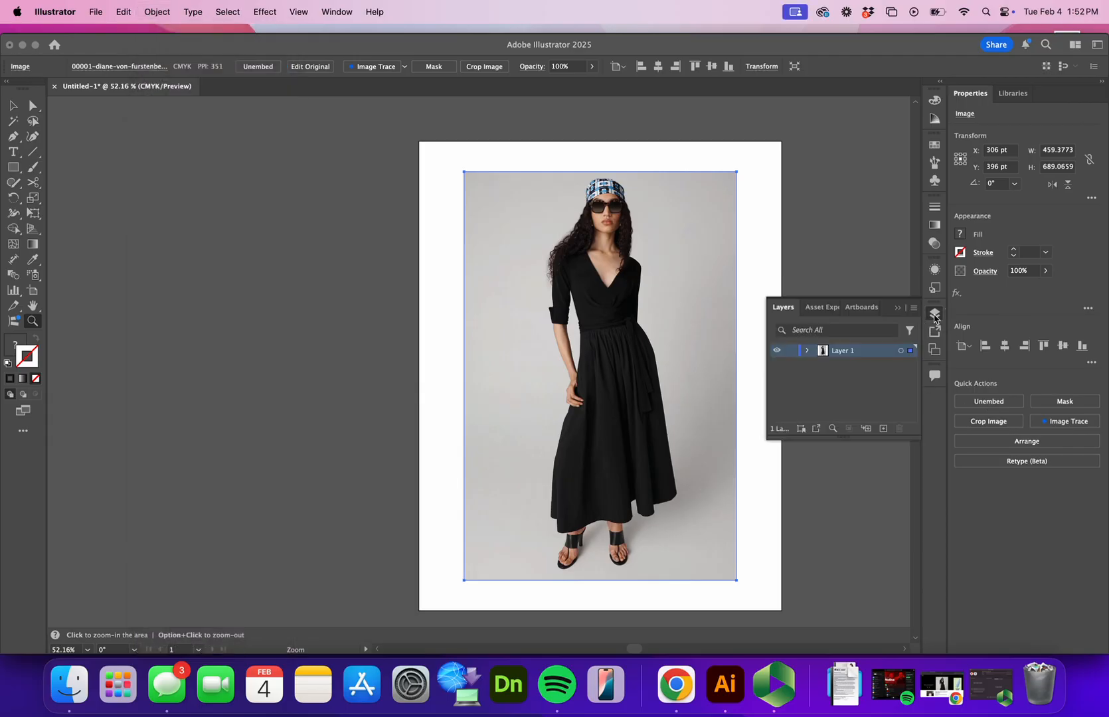
pyautogui.click(808, 351)
pyautogui.click(875, 369)
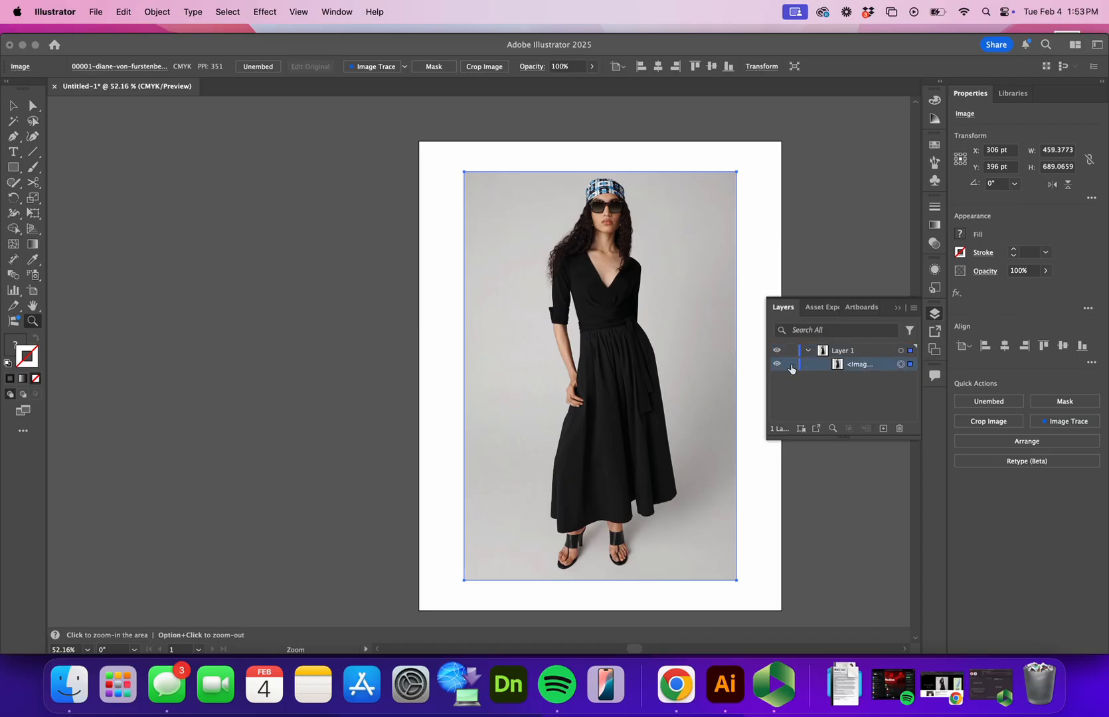
pyautogui.click(790, 365)
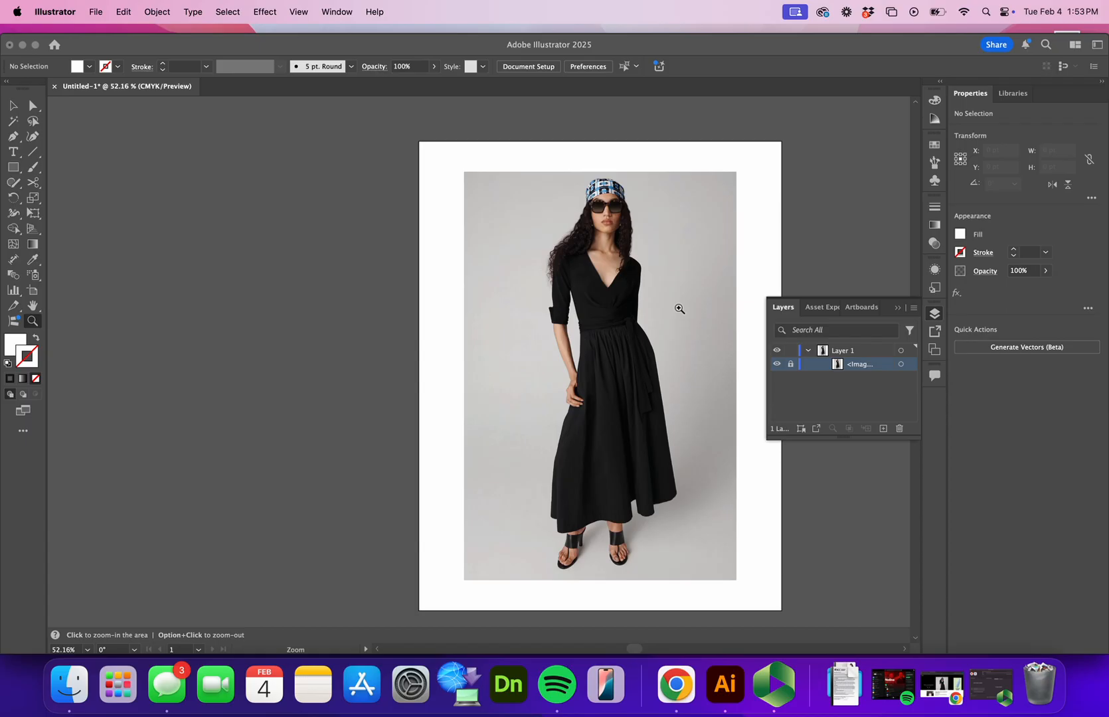
# - Set the default stroke colour to yellow and the fill to none for tracing
pyautogui.click(934, 149)
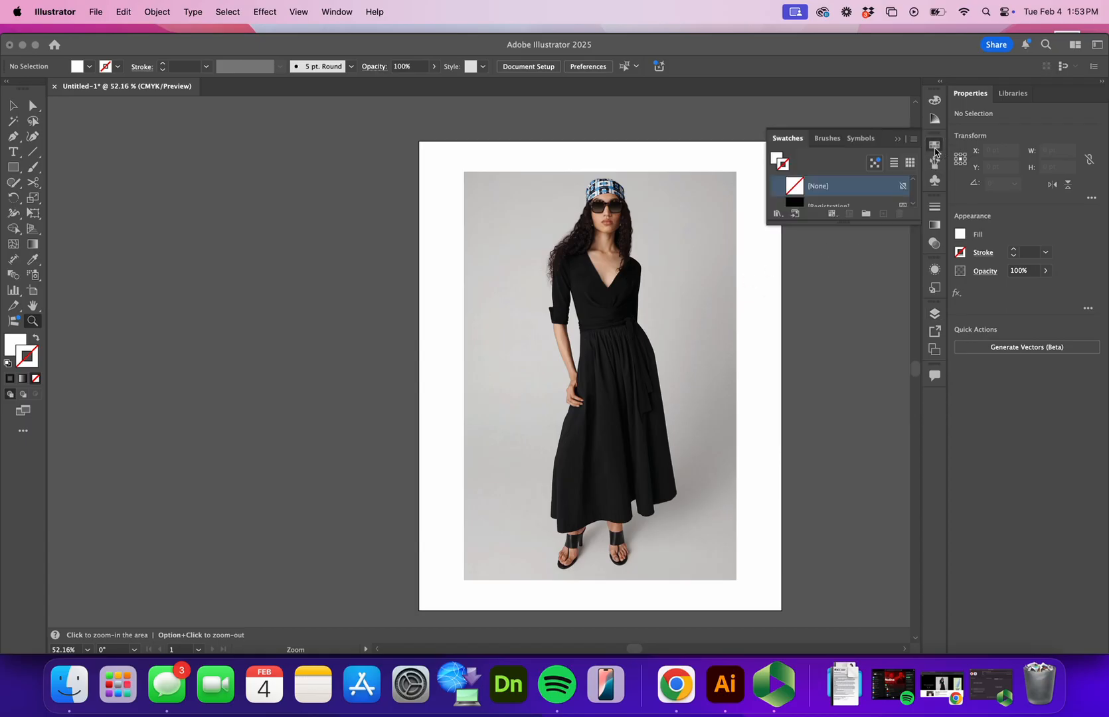
pyautogui.click(965, 253)
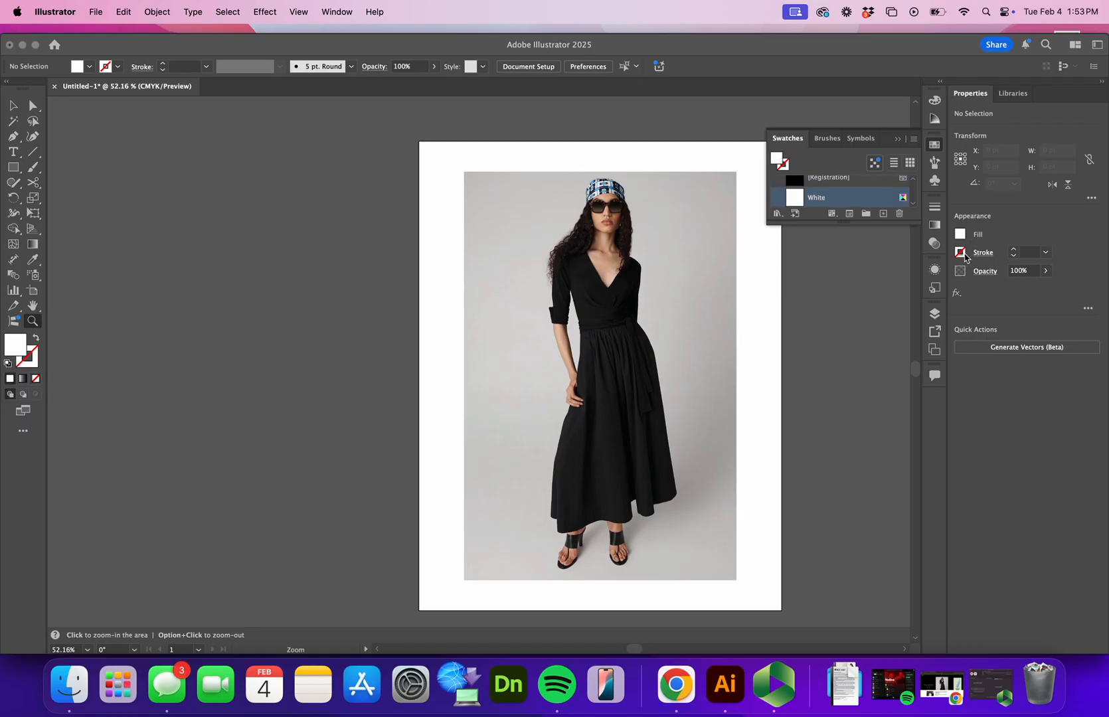
pyautogui.click(965, 255)
pyautogui.click(864, 300)
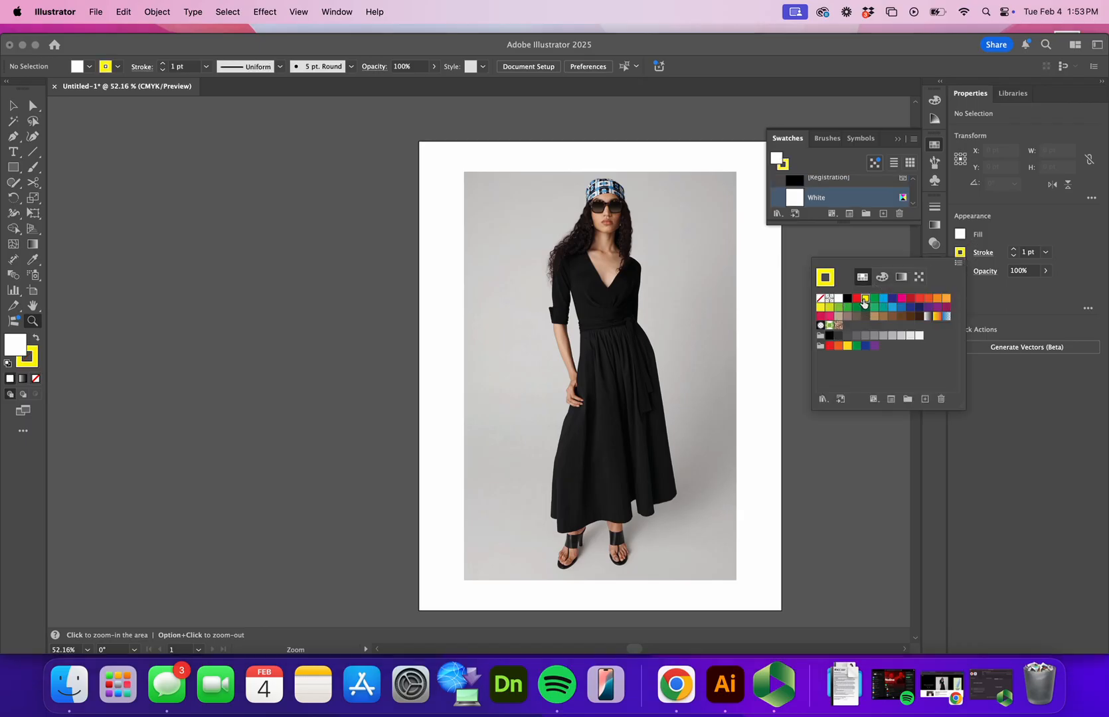
pyautogui.click(960, 235)
pyautogui.click(960, 235)
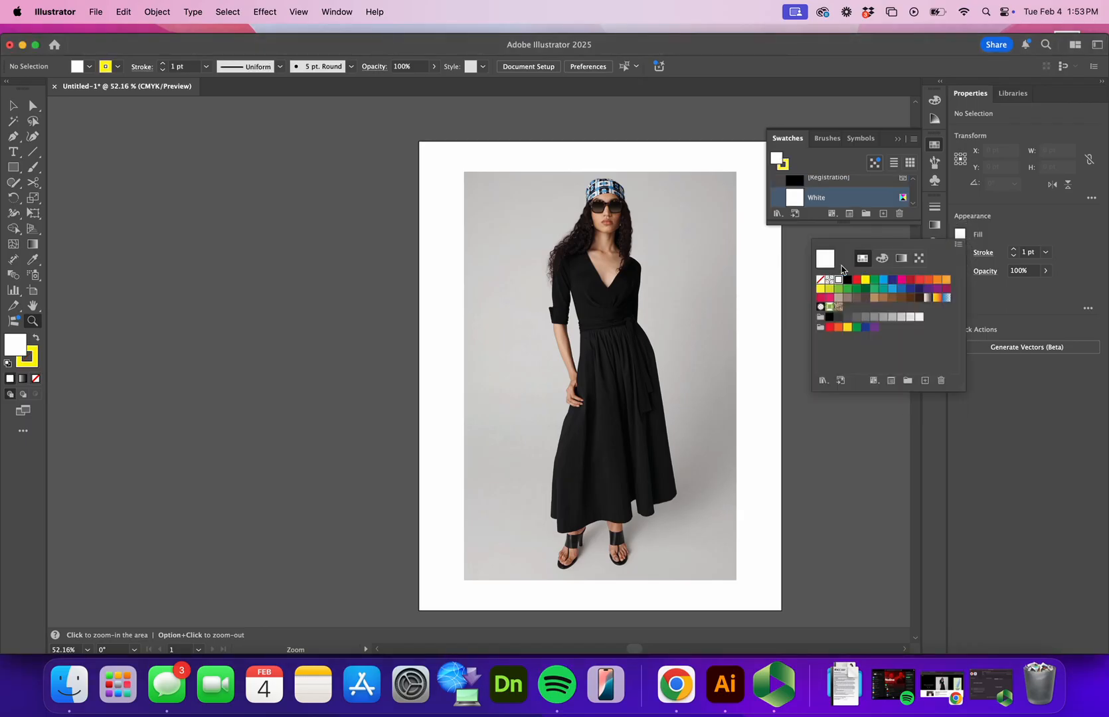
pyautogui.click(820, 280)
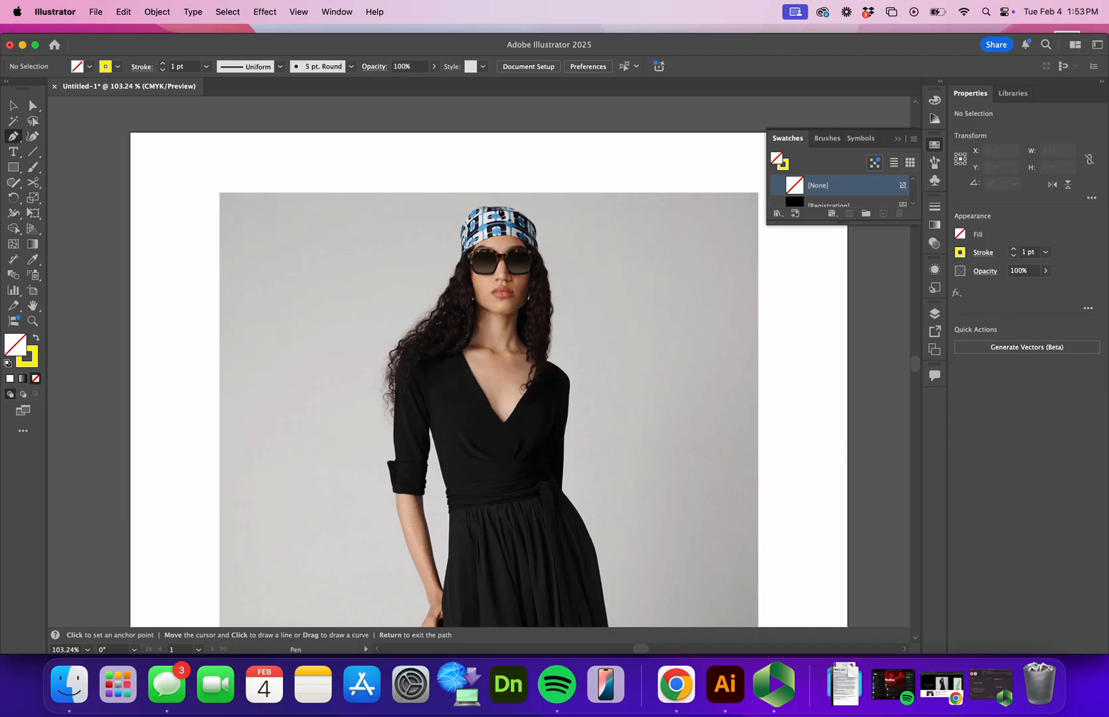
# - Trace the headscarf's upper edge with curved Pen segments, from the crown down its side to just above the sunglasses
pyautogui.press('z')
pyautogui.moveTo(499, 253); pyautogui.dragTo(639, 121)
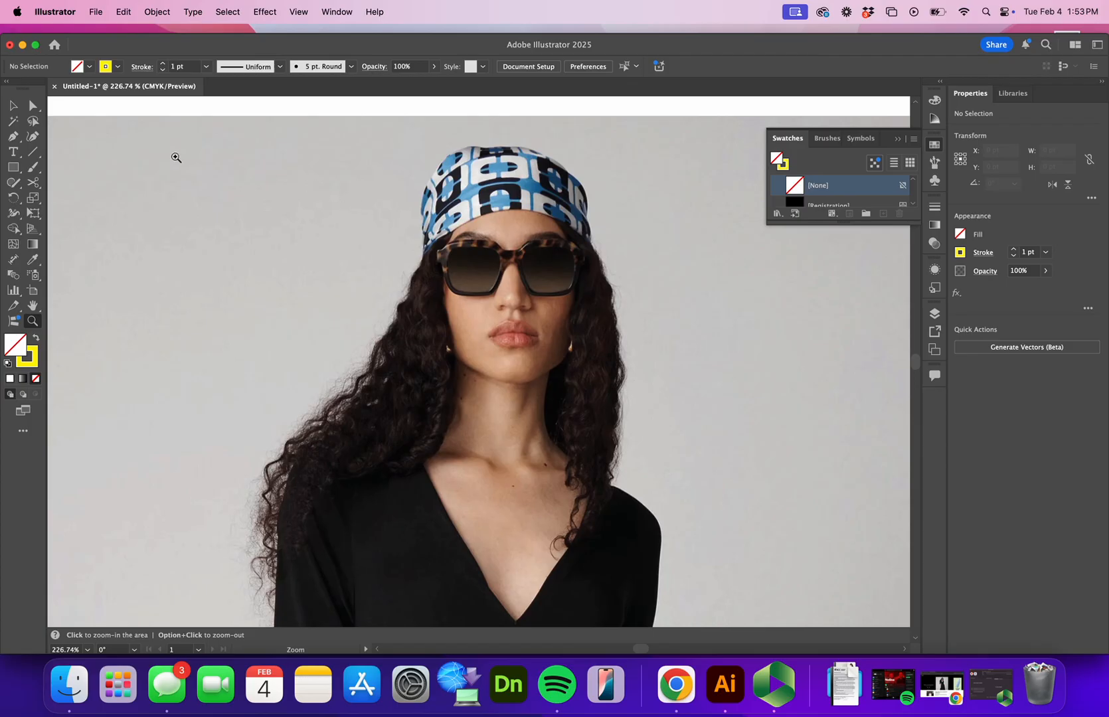
pyautogui.click(12, 136)
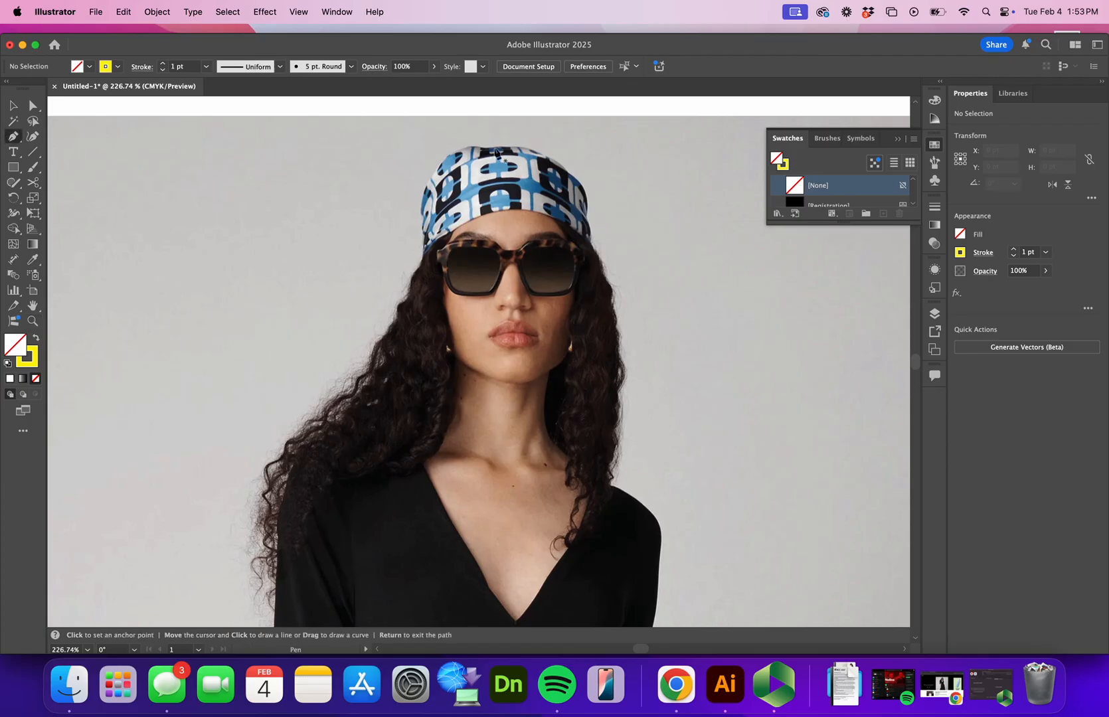
pyautogui.click(495, 148)
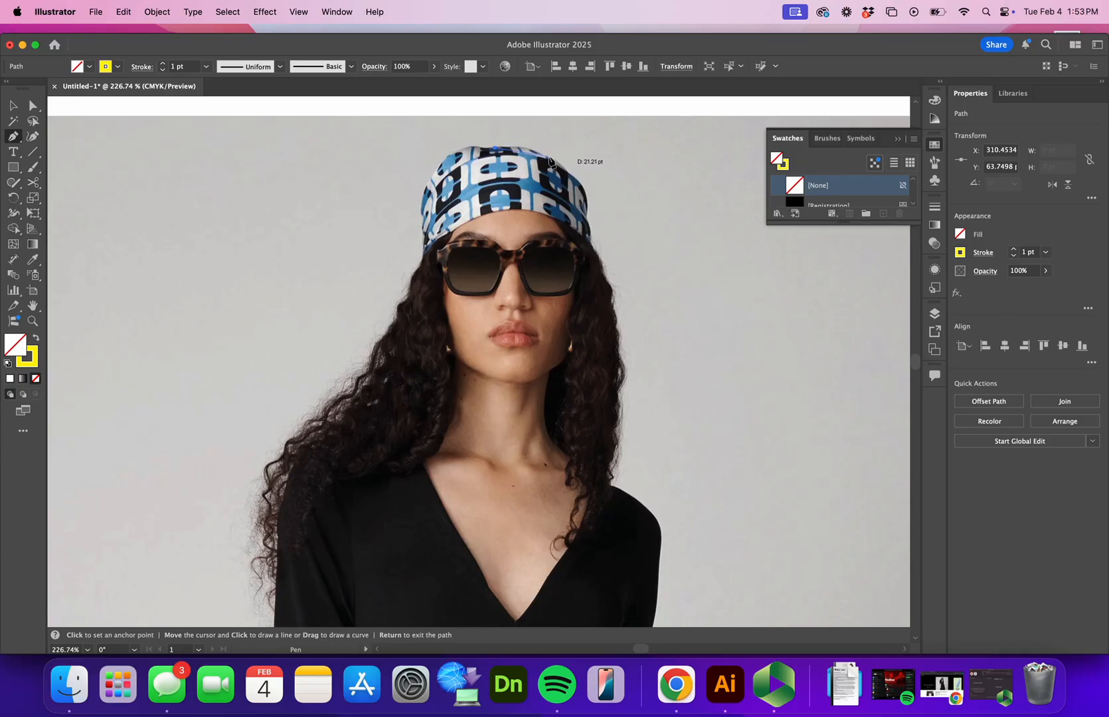
pyautogui.click(549, 159)
pyautogui.moveTo(549, 159); pyautogui.dragTo(572, 175)
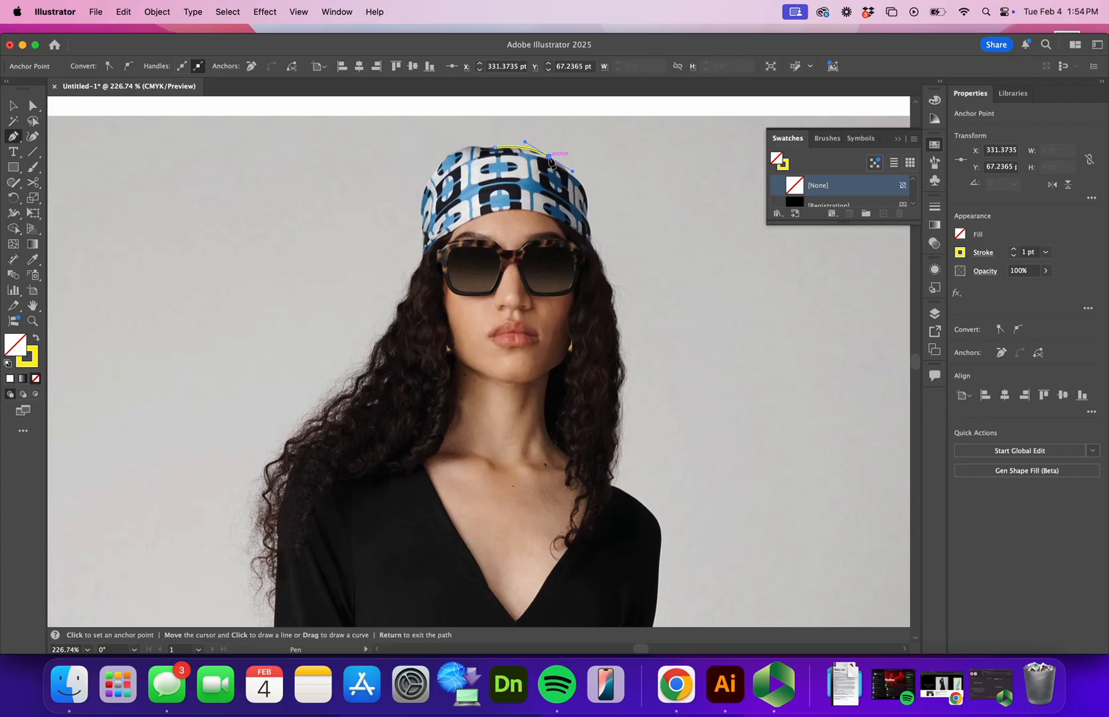
pyautogui.moveTo(550, 161); pyautogui.dragTo(568, 178)
pyautogui.moveTo(586, 217); pyautogui.dragTo(574, 246)
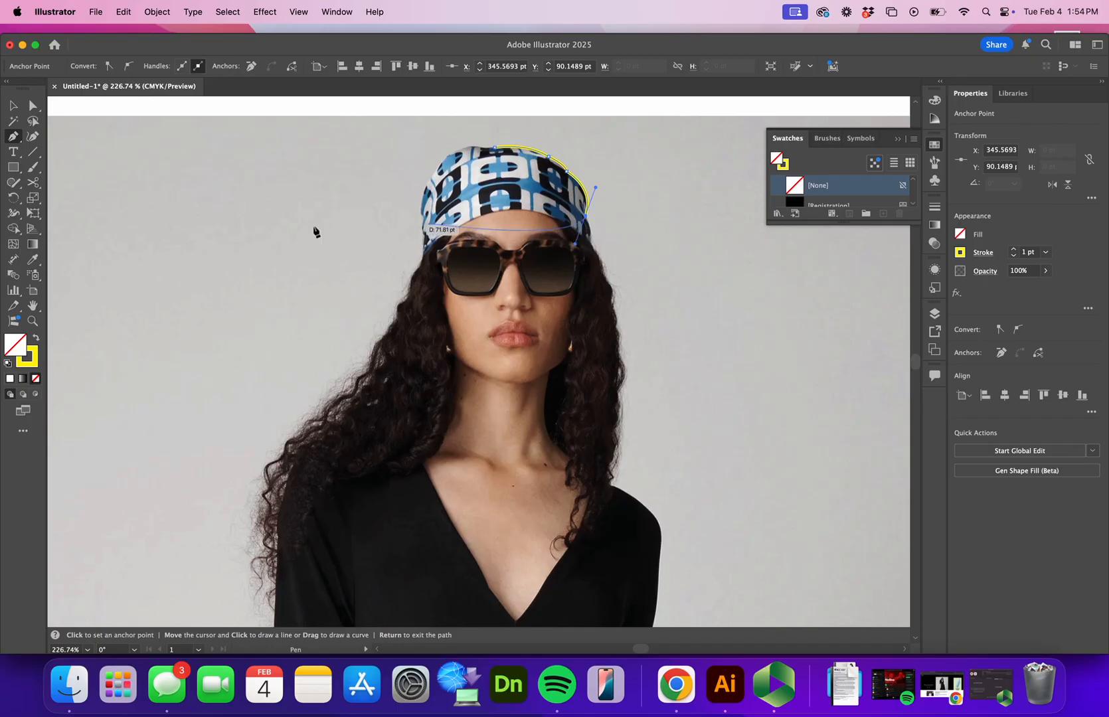
pyautogui.click(32, 320)
pyautogui.moveTo(464, 395); pyautogui.dragTo(370, 452)
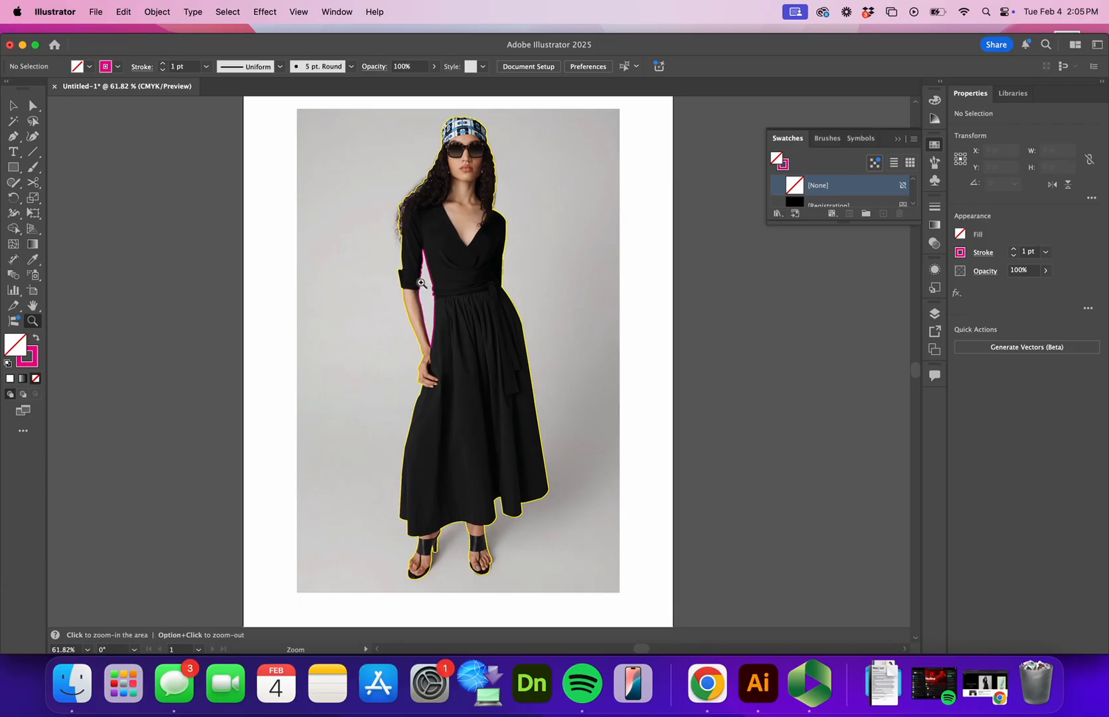
# - Select the model's yellow outline and swap its fill and stroke to make a solid yellow silhouette without a stroke
pyautogui.click(12, 107)
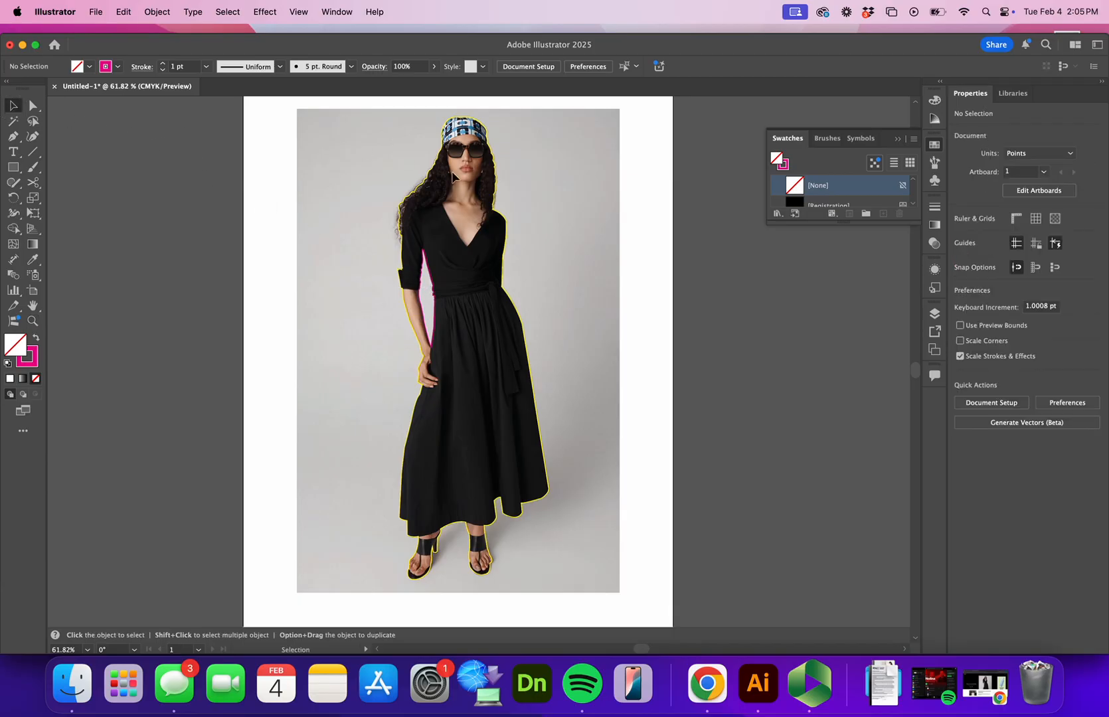
pyautogui.click(503, 178)
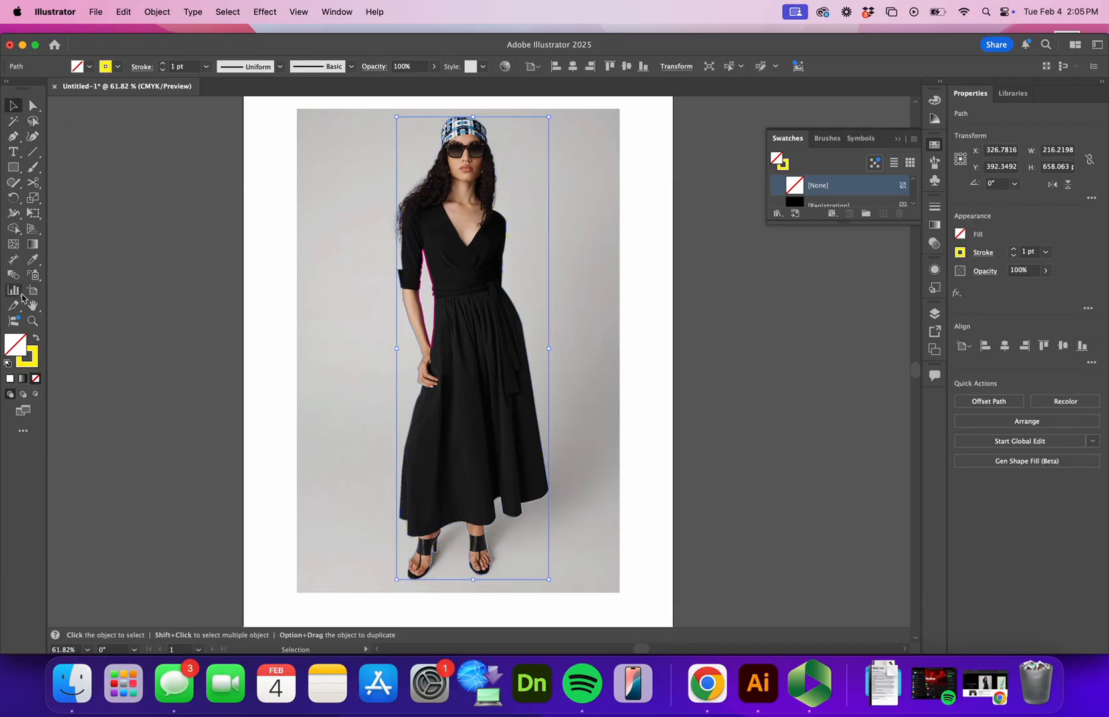
pyautogui.click(36, 337)
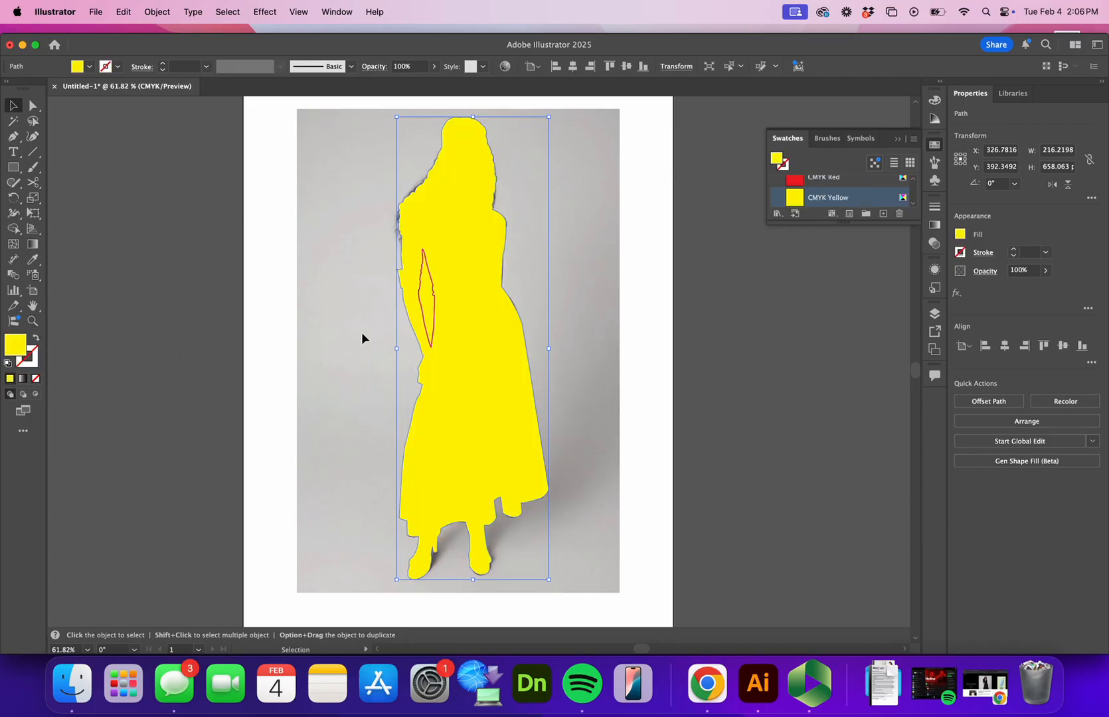
# - Swap fill and stroke on the magenta gap shape between arm and waist to fill it solid magenta, and deselect it
pyautogui.click(433, 306)
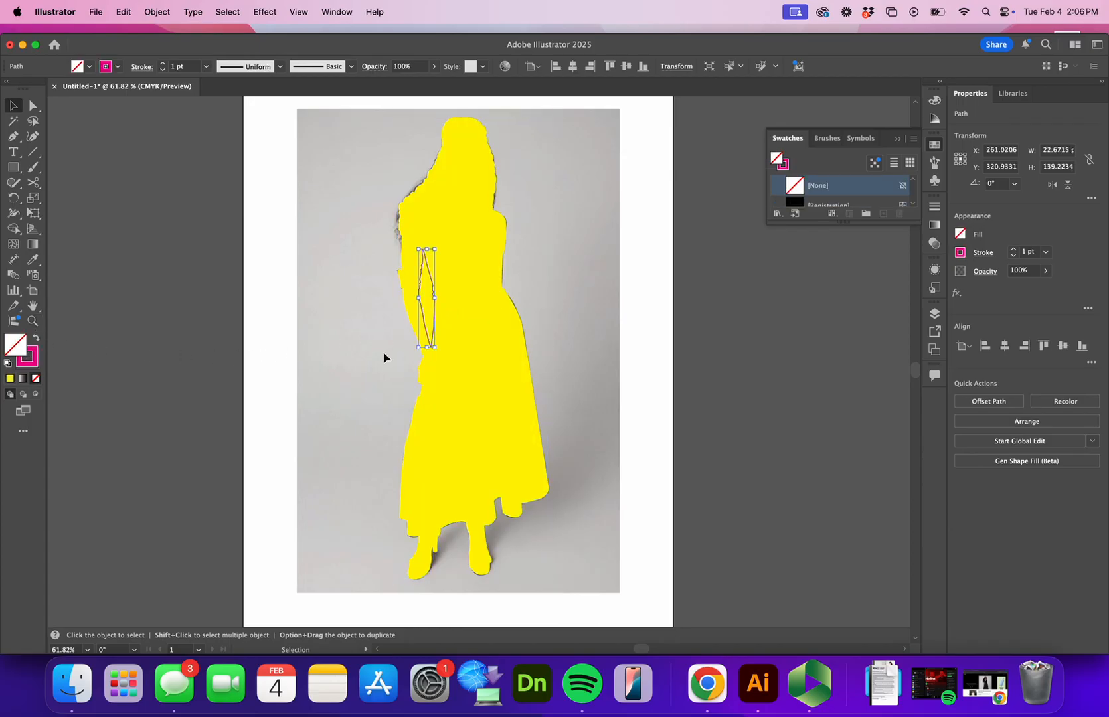
pyautogui.click(36, 341)
pyautogui.click(116, 346)
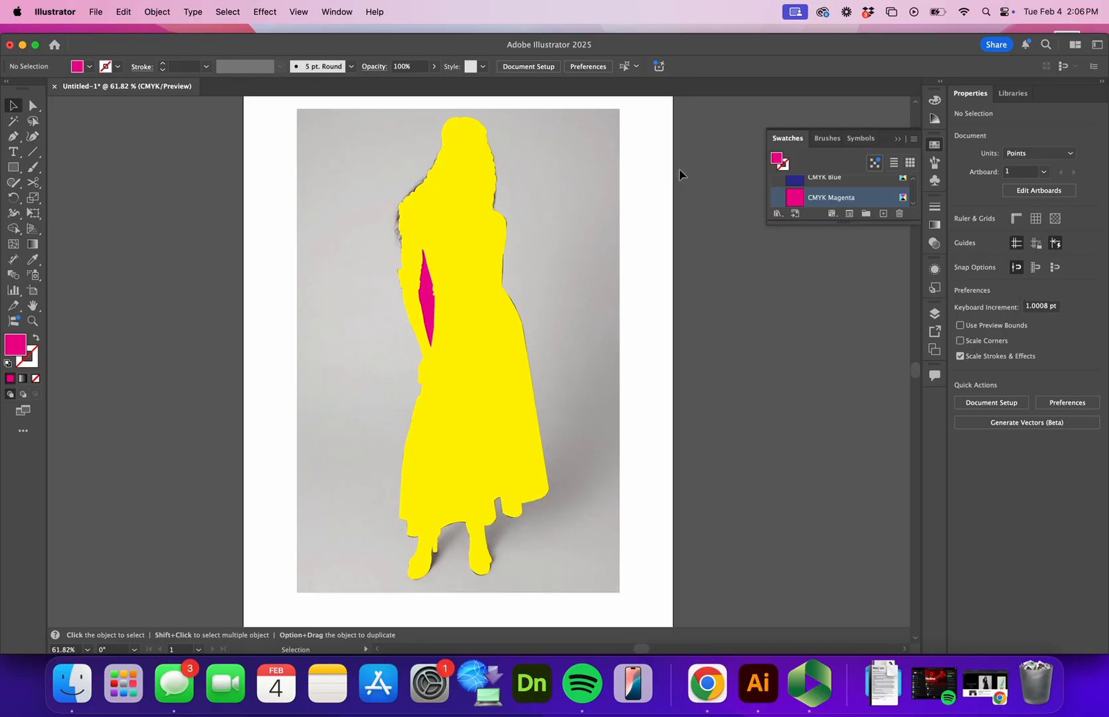
# - Subtract the magenta arm gap from the yellow silhouette using Pathfinder's Minus Front
pyautogui.click(343, 12)
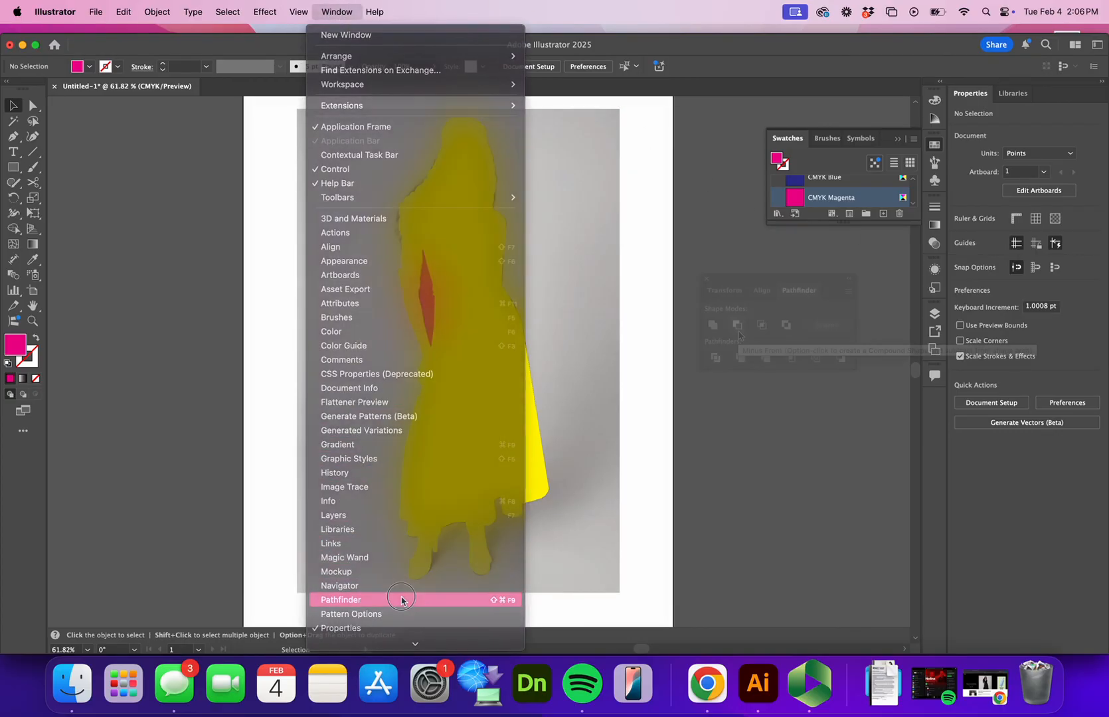
pyautogui.click(399, 600)
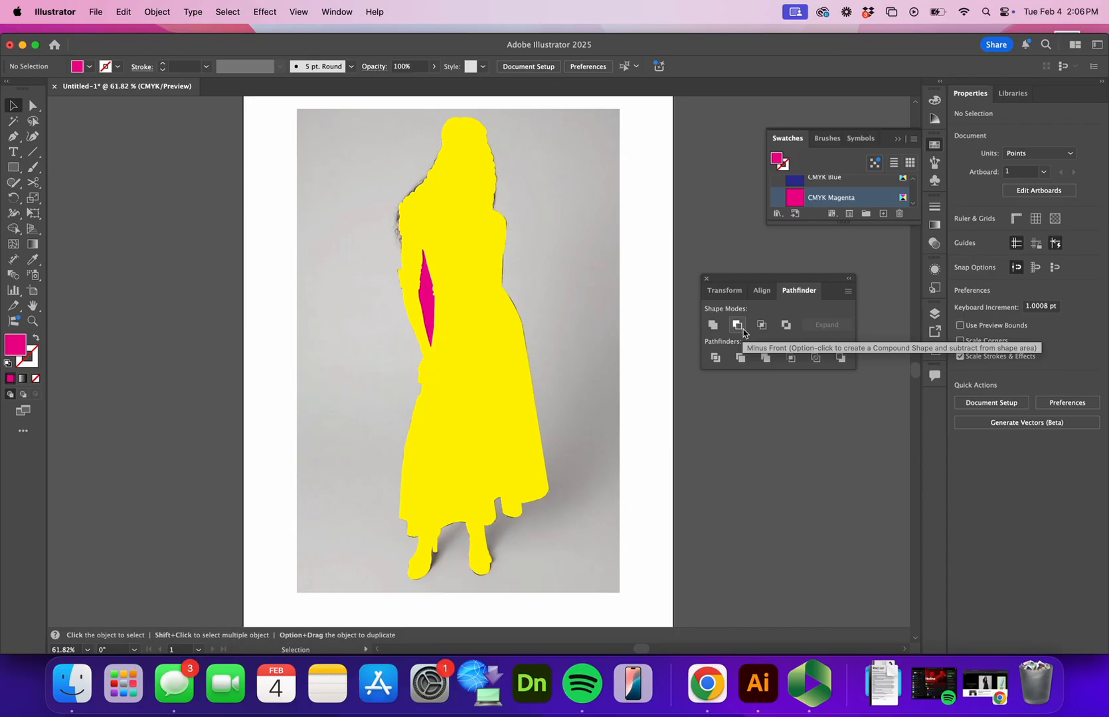
pyautogui.click(428, 309)
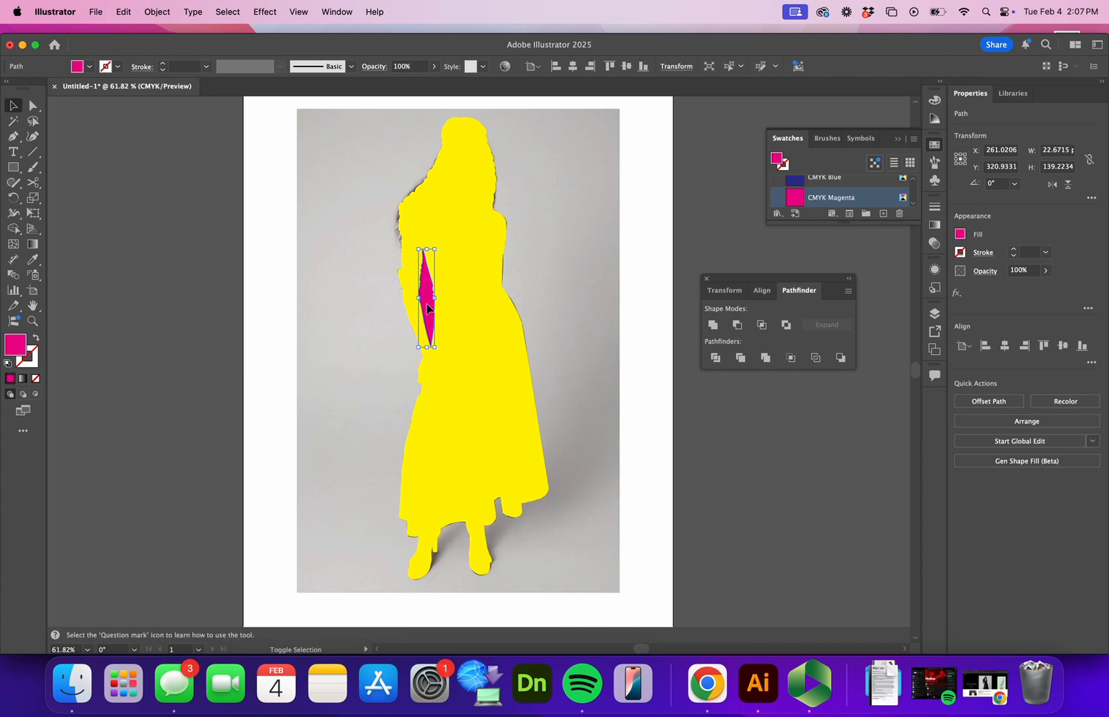
pyautogui.keyDown('shift'); pyautogui.click(491, 292); pyautogui.keyUp('shift')
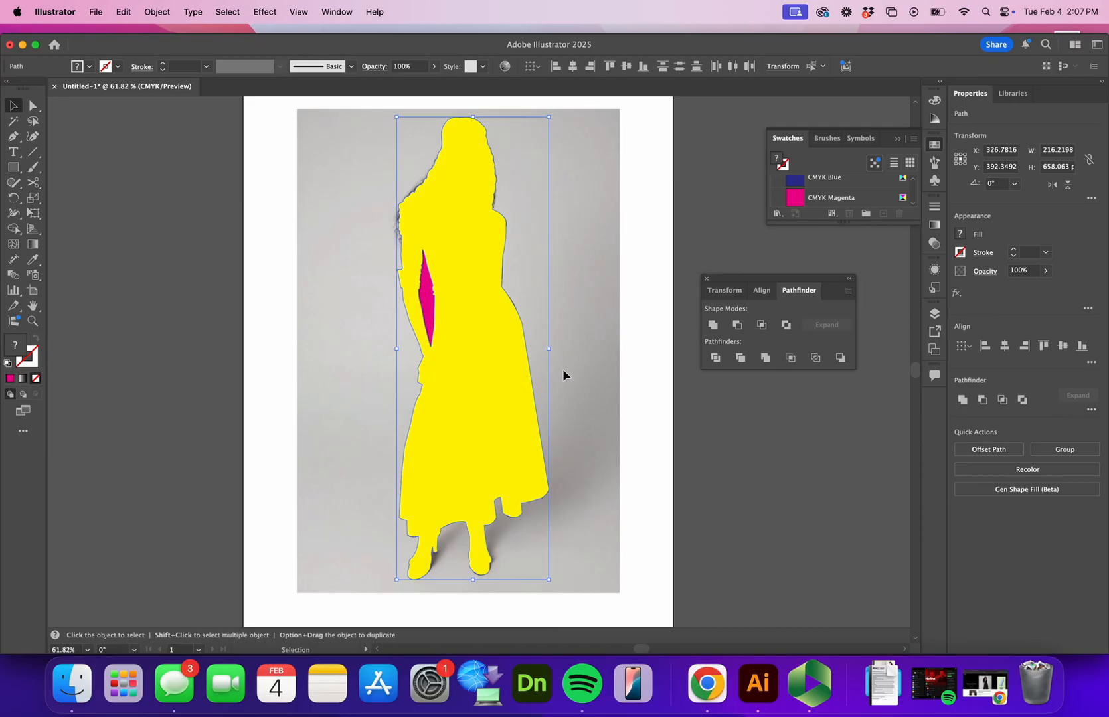
pyautogui.click(741, 325)
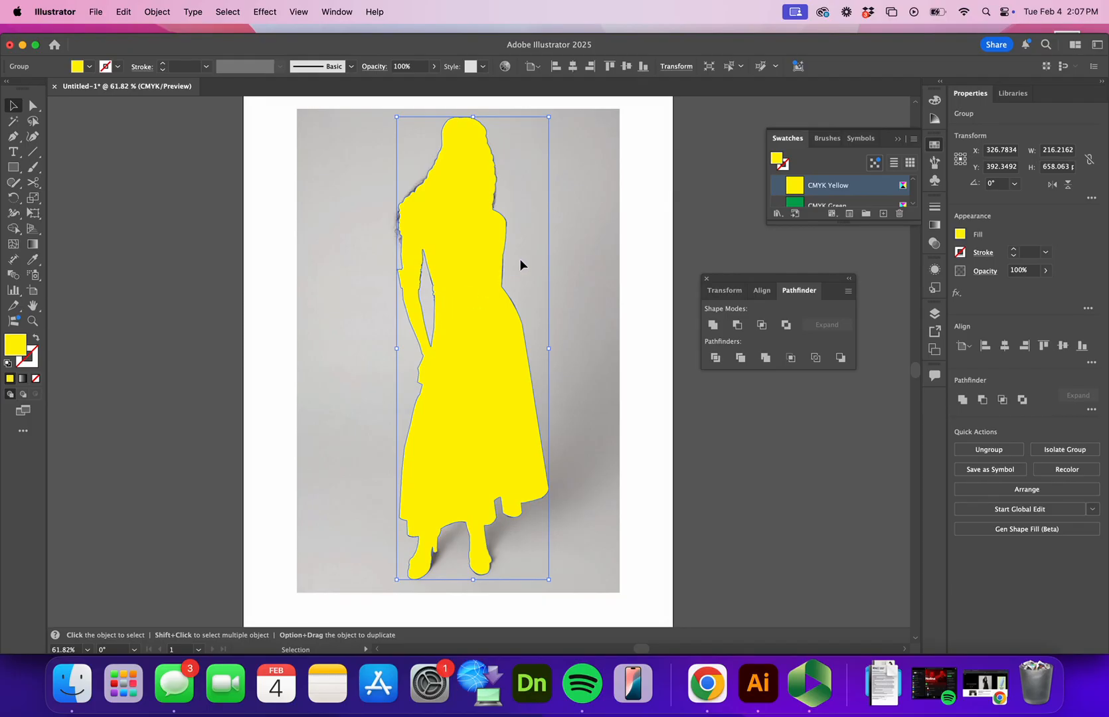
# - Unlock the background photo and select it together with the yellow silhouette
pyautogui.click(158, 12)
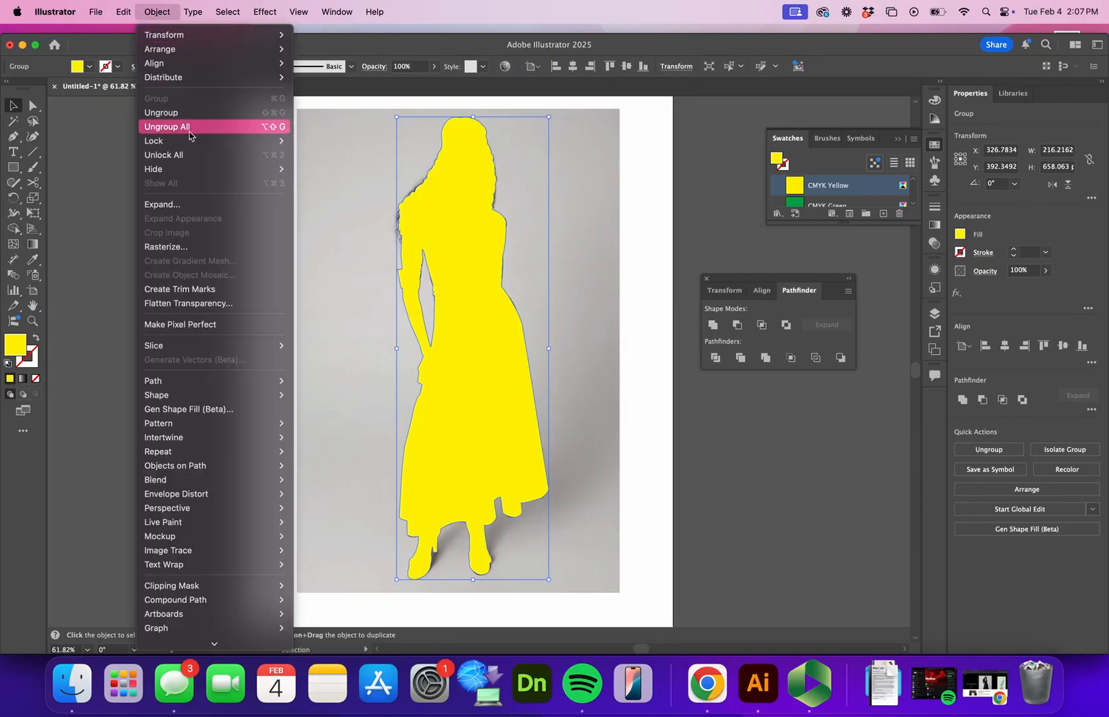
pyautogui.click(190, 155)
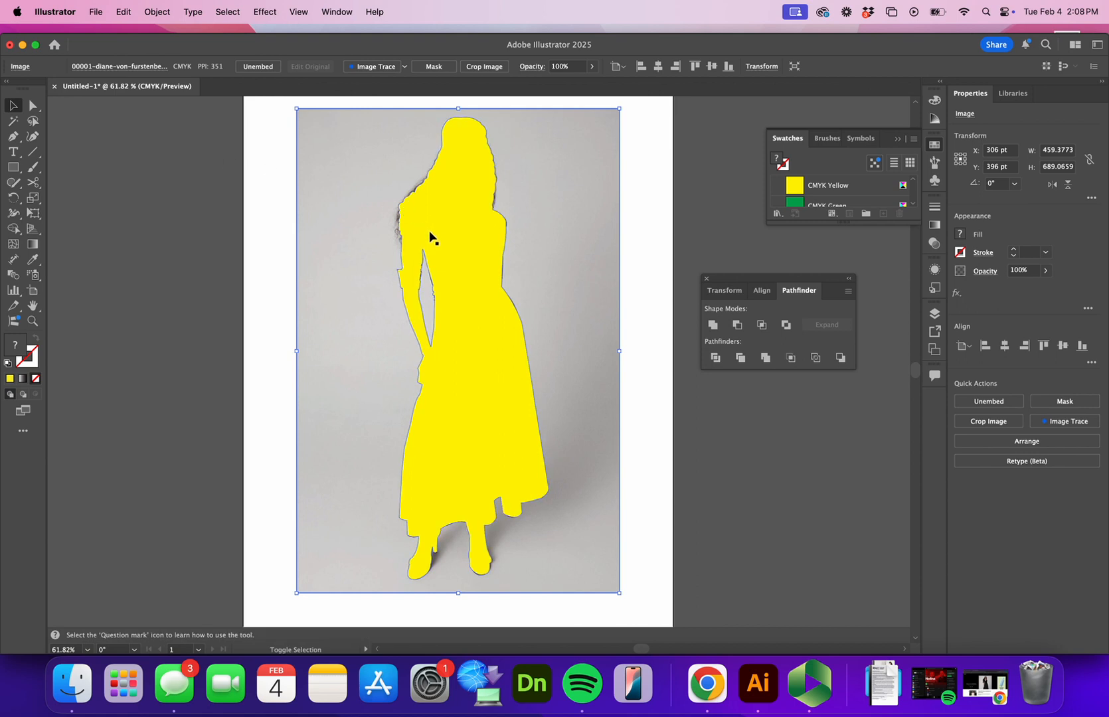
pyautogui.keyDown('shift'); pyautogui.click(465, 235); pyautogui.keyUp('shift')
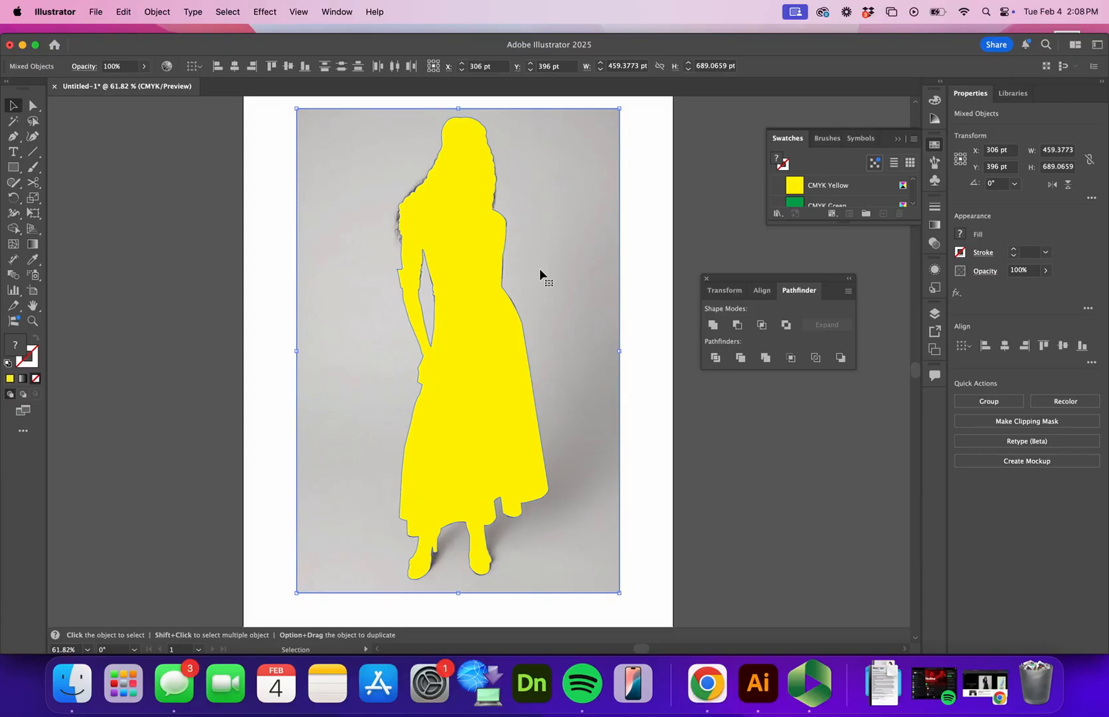
# - Make a clipping mask from the yellow silhouette and the photo to cut the model out of the background
pyautogui.click(157, 12)
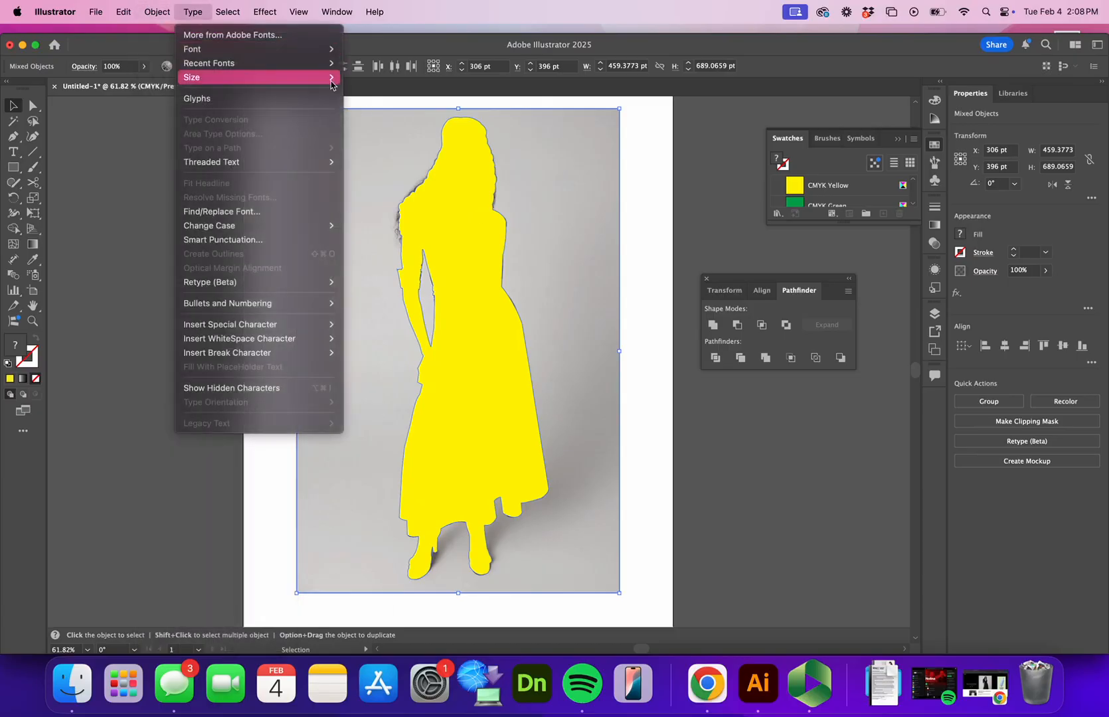
pyautogui.click(20, 342)
pyautogui.click(160, 13)
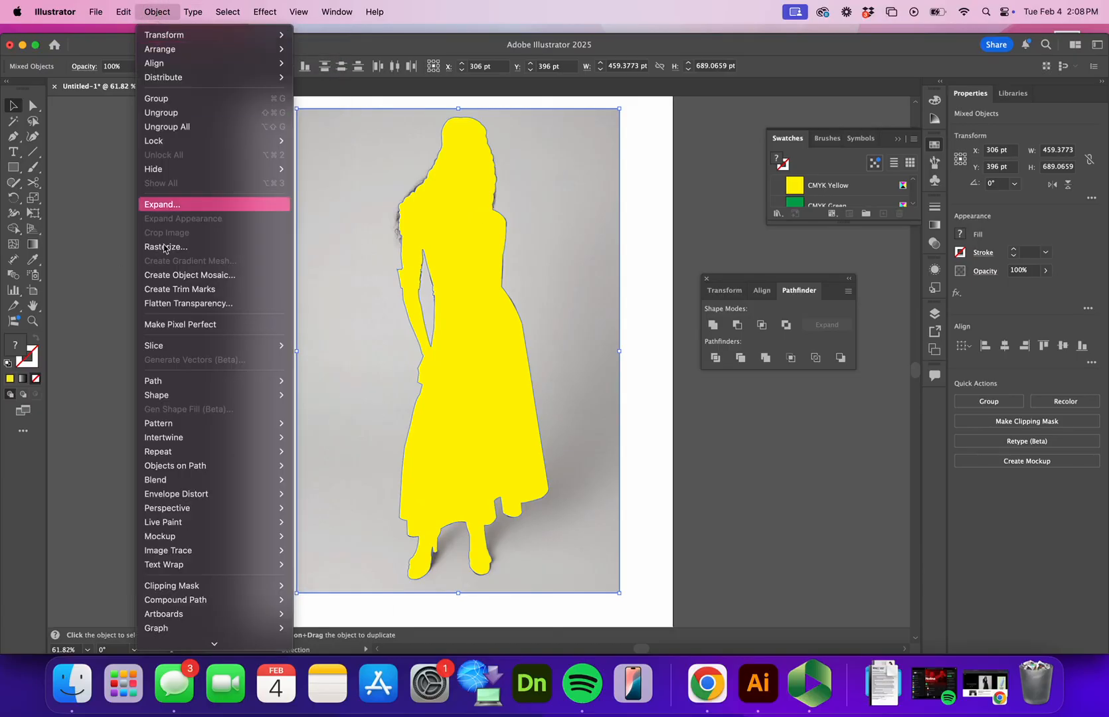
pyautogui.moveTo(223, 594)
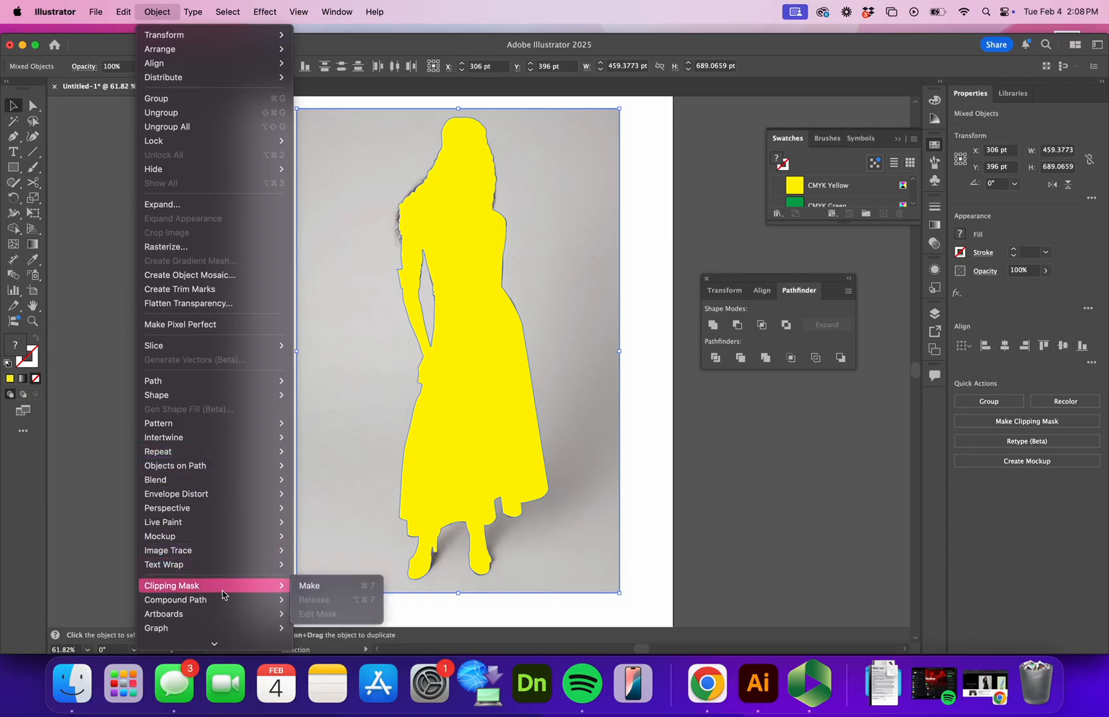
pyautogui.click(367, 587)
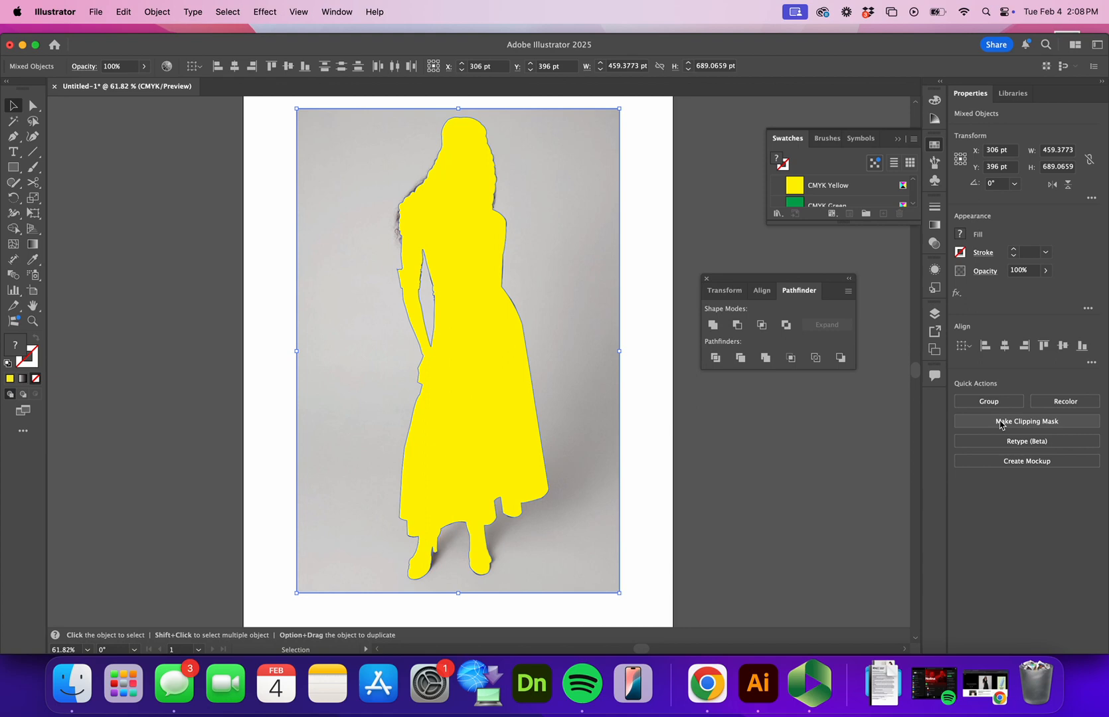
pyautogui.rightClick(474, 329)
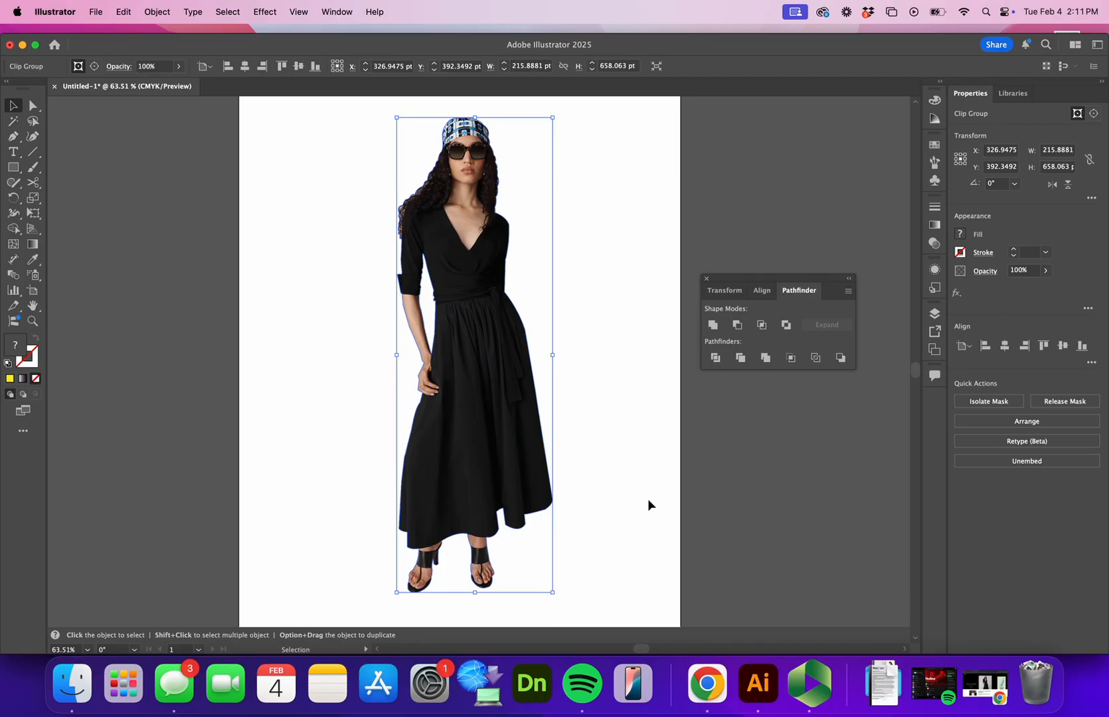
# - Show the layers and expand the clip group in Layer 1 to examine its mask path and photo
pyautogui.click(934, 314)
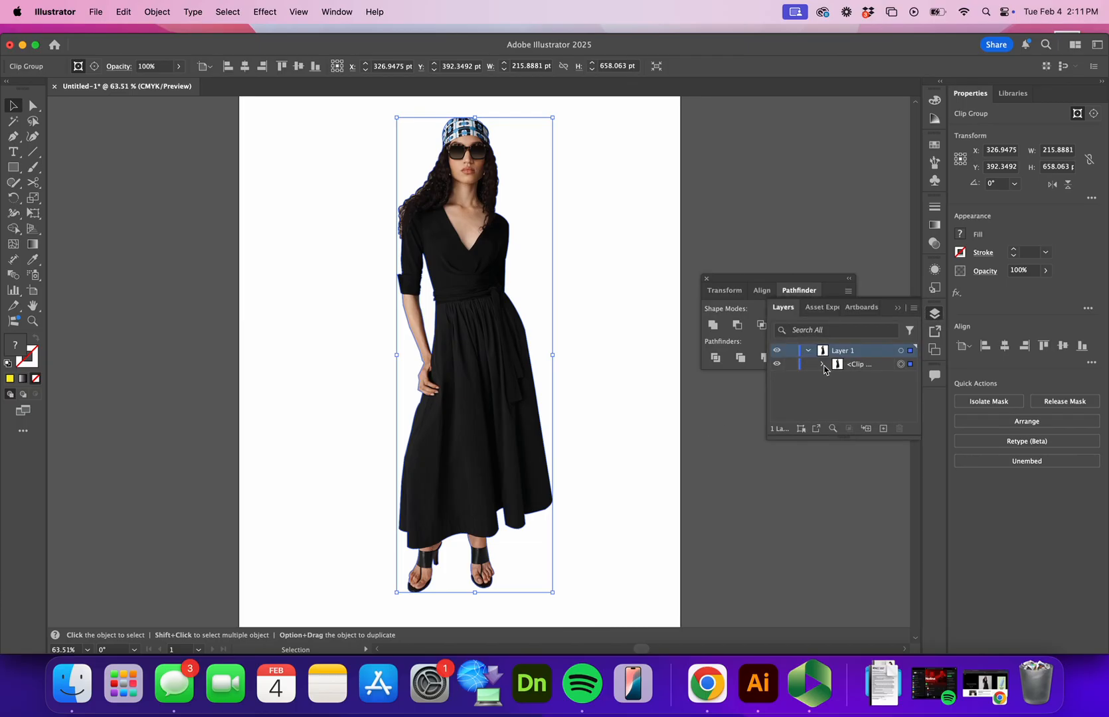
pyautogui.click(822, 364)
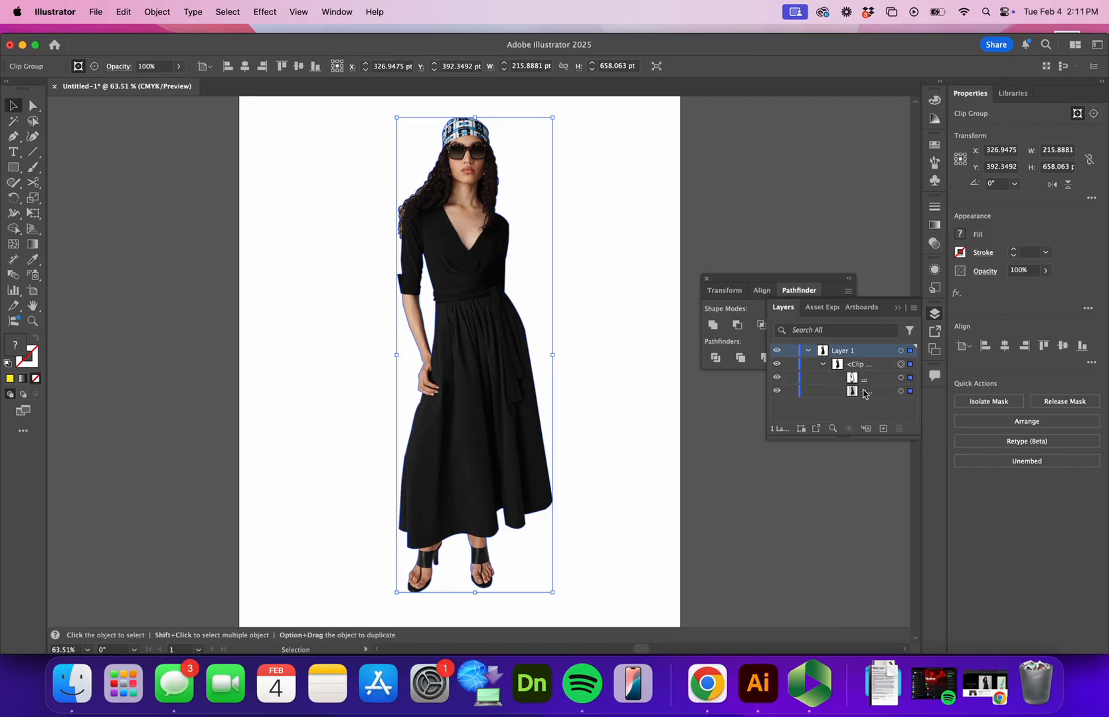